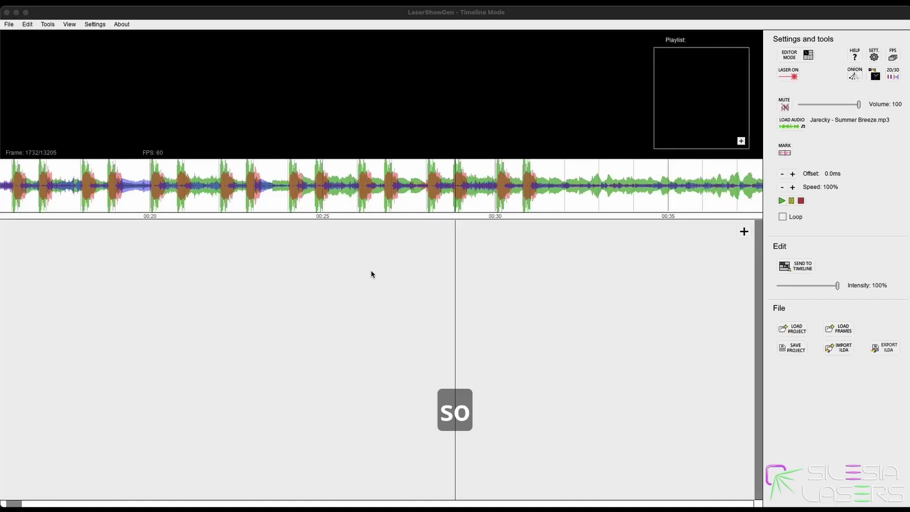
- Zoom the timeline out to show the whole song's waveform and put the playhead at frame 1999
scroll(332, 267, "down", 5)
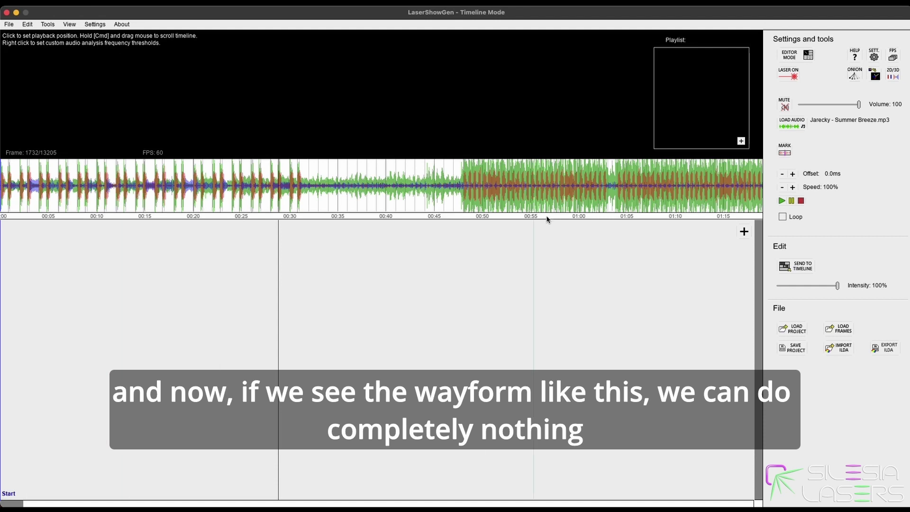
scroll(241, 210, "down", 3)
left_click(223, 235)
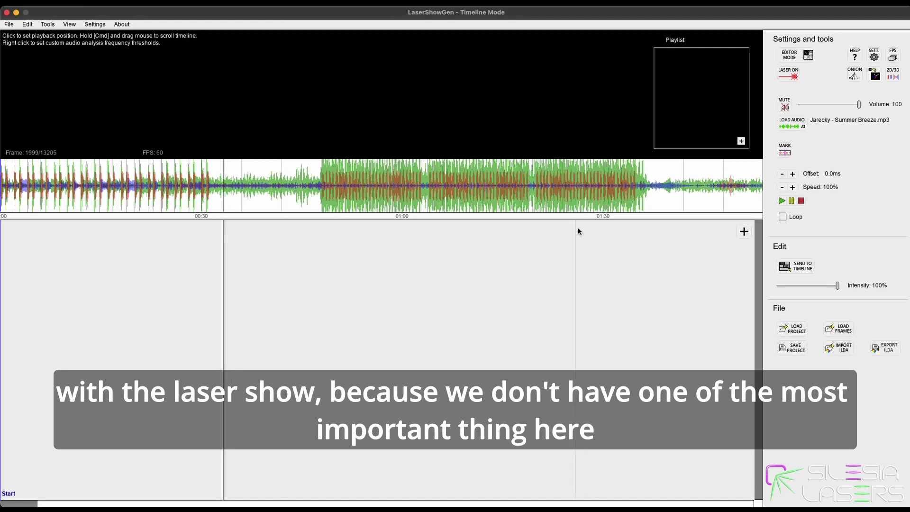
- Create Layer 2 and move its insertion position marker to just after the song's start
left_click(744, 231)
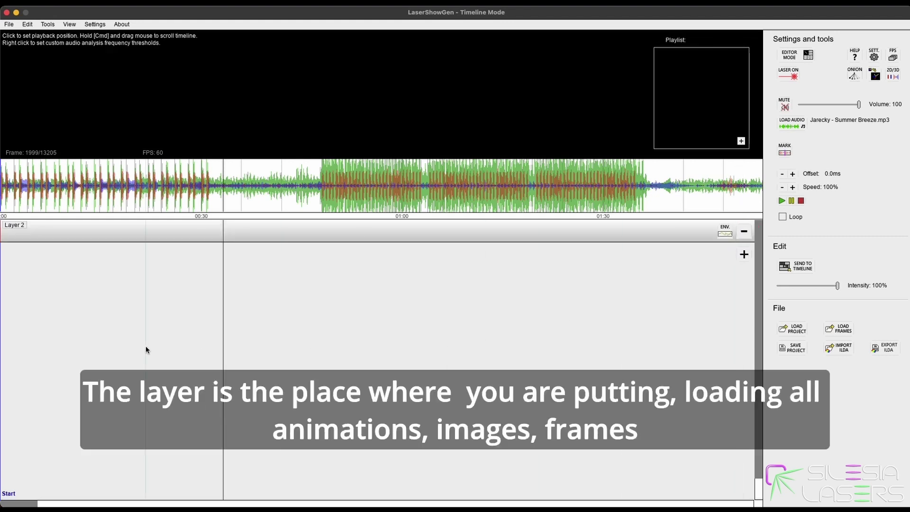
left_click(226, 231)
left_click(130, 231)
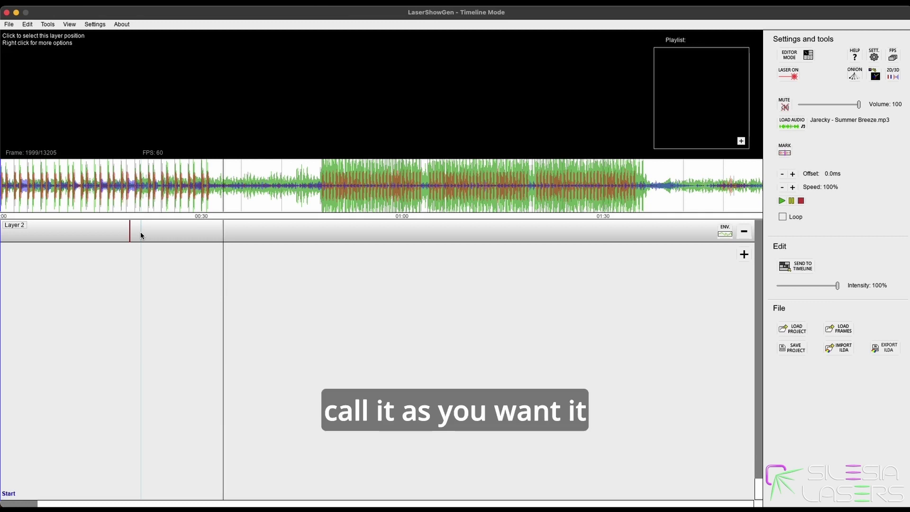
left_click(120, 231)
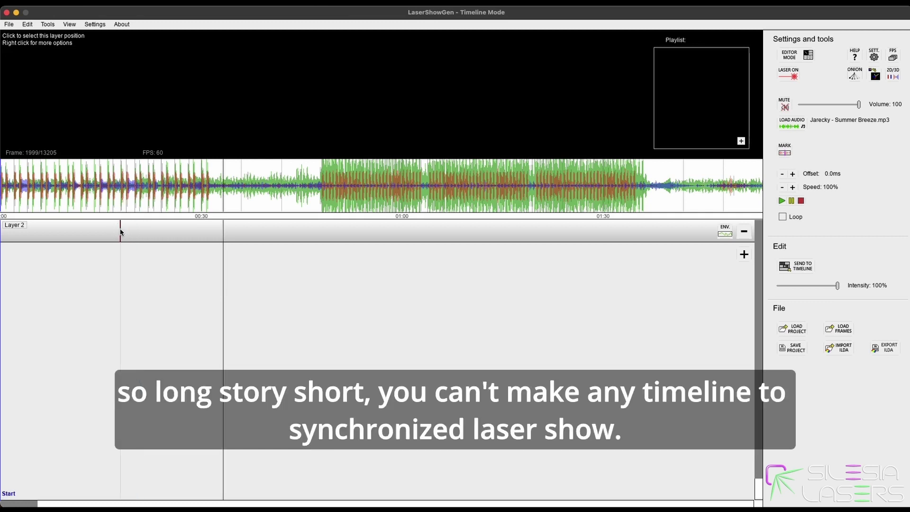
left_click(52, 232)
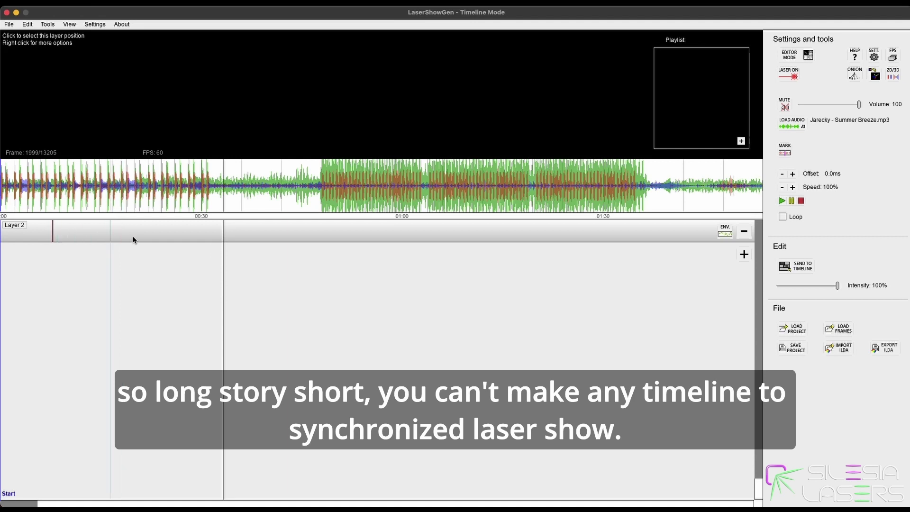
left_click(36, 234)
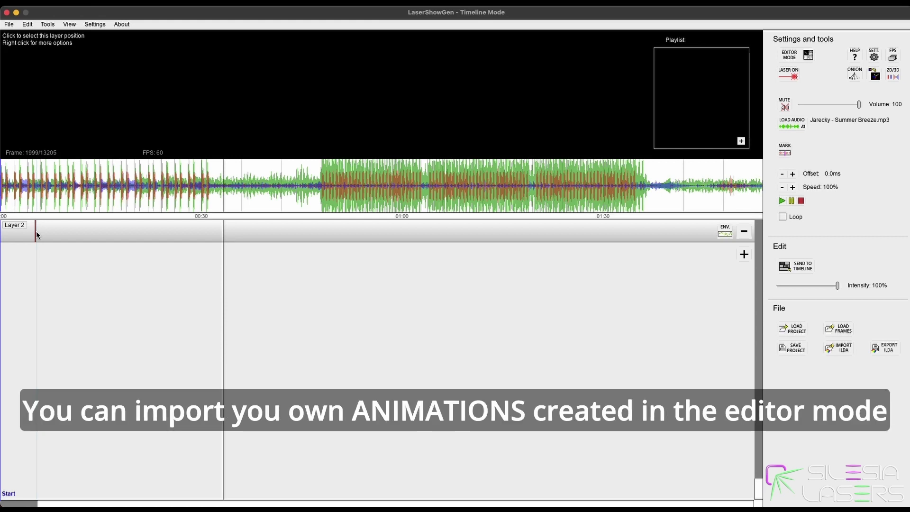
left_click(31, 232)
left_click(27, 231)
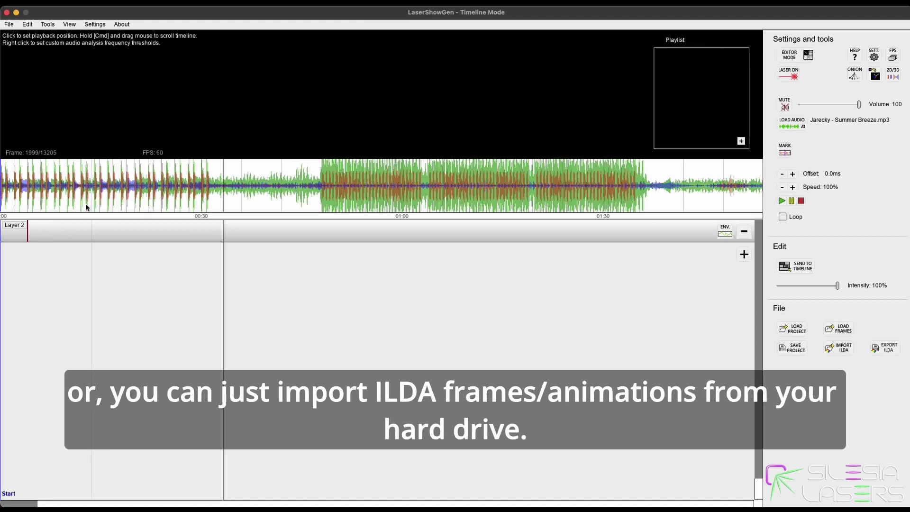
left_click(34, 231)
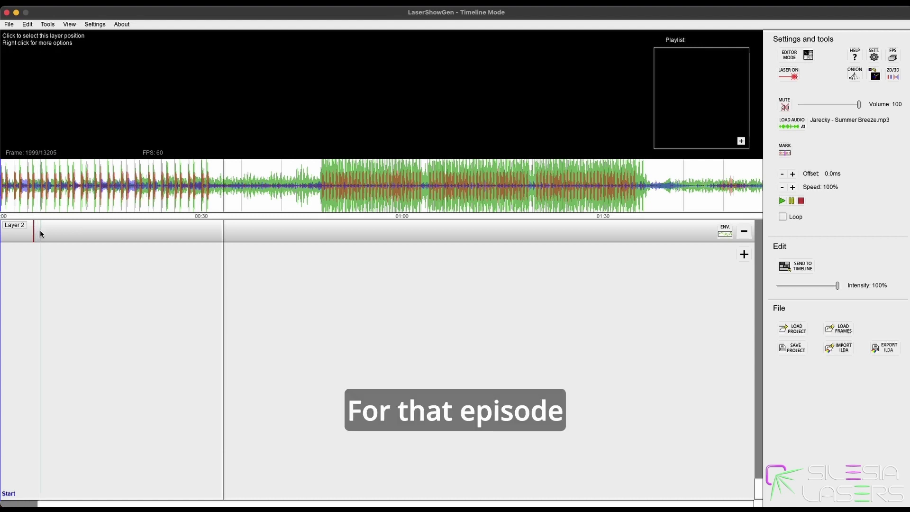
left_click(38, 229)
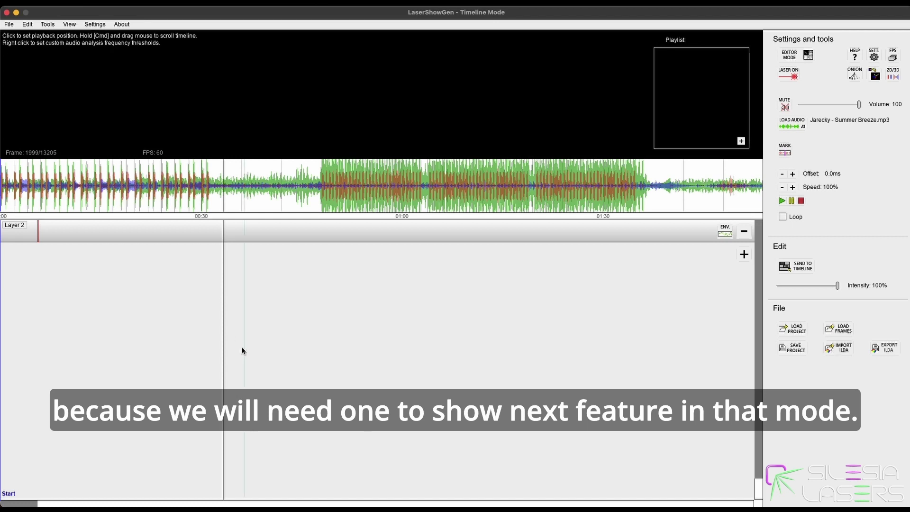
scroll(38, 248, "up", 2)
scroll(38, 245, "up", 2)
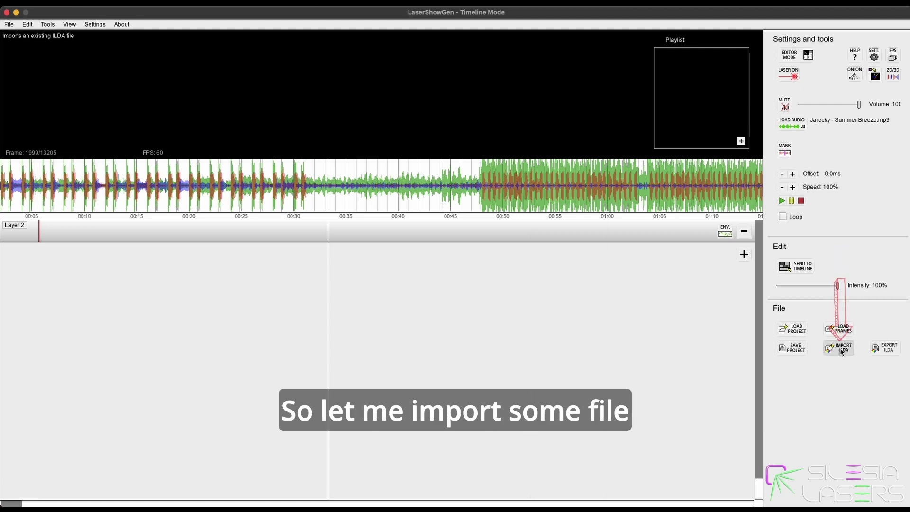
- Import OctaStik 4.ild from the Select ILDA file dialog onto Layer 2
left_click(839, 351)
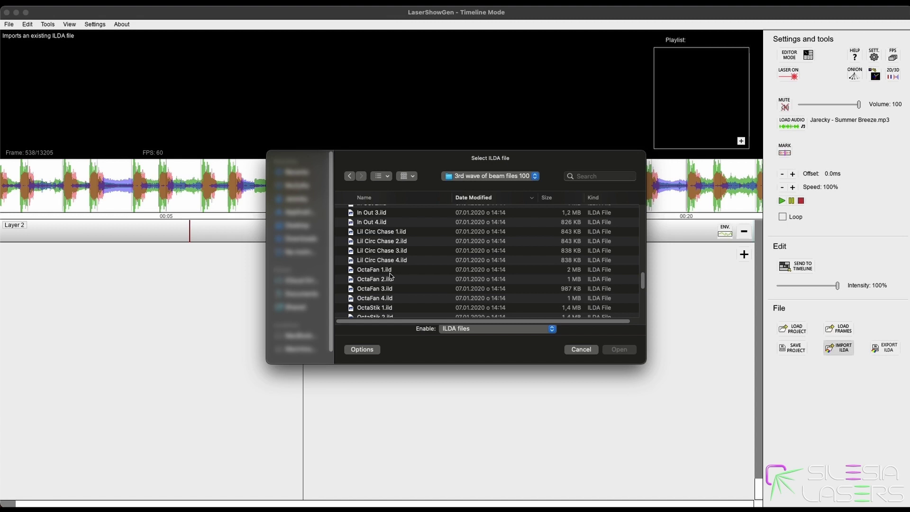
scroll(393, 271, "down", 5)
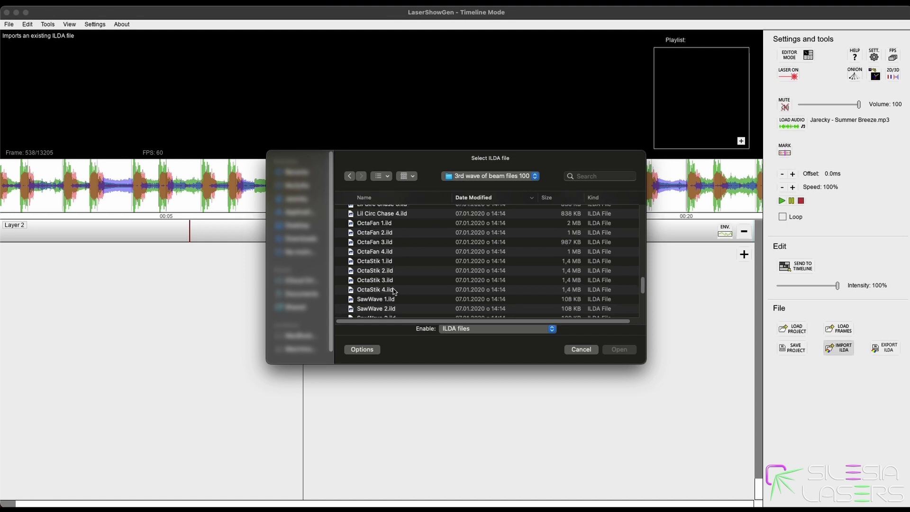
double_click(392, 289)
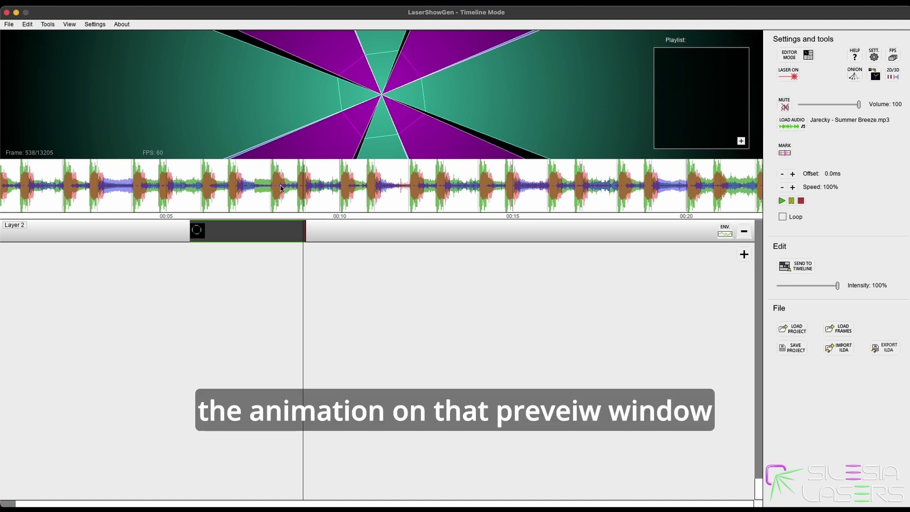
- Mute the song and cycle the preview from 2D to 3D to combined 2D/3D
left_click(784, 104)
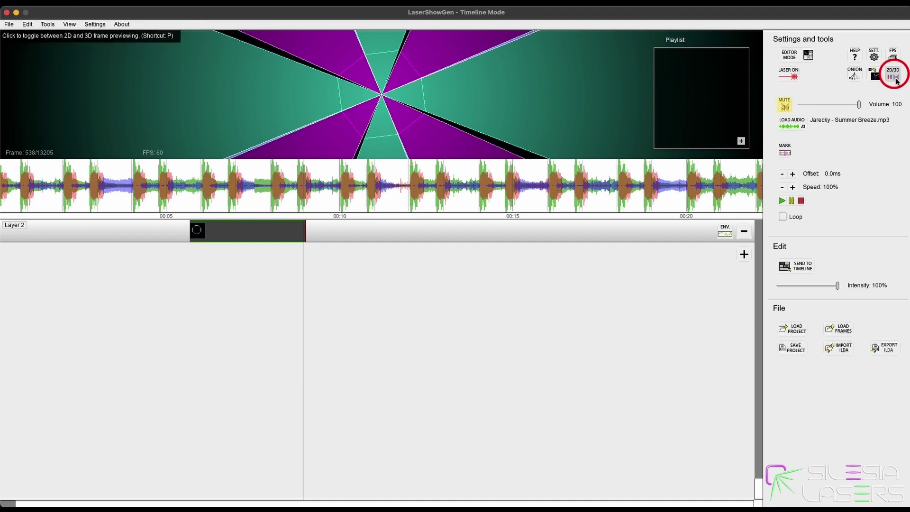
left_click(894, 77)
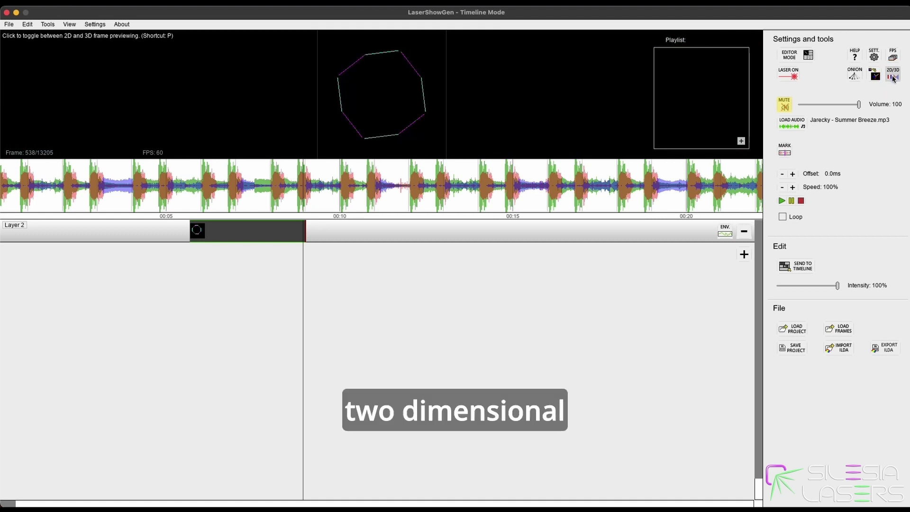
left_click(894, 77)
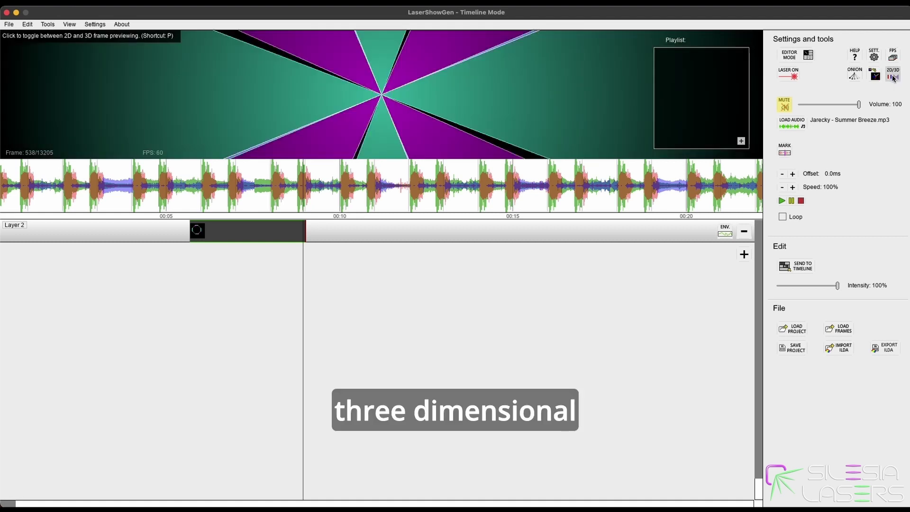
left_click(893, 77)
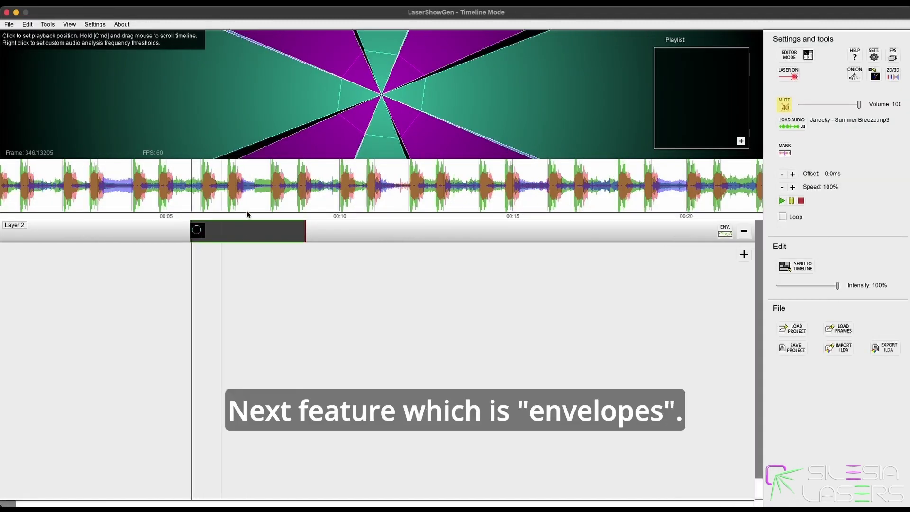
- Open the envelope type list from Layer 2's ENV. button
left_click(724, 235)
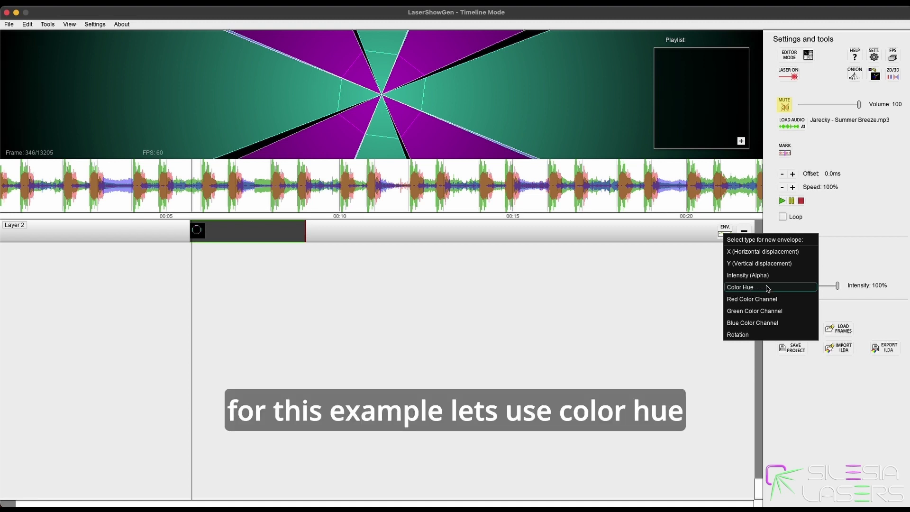
- Choose Color Hue as the new envelope type and zoom the timeline in
left_click(766, 287)
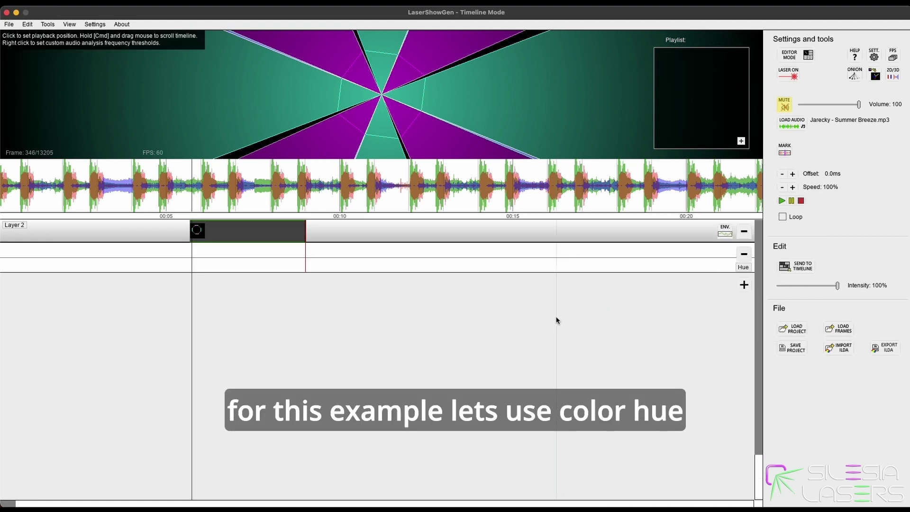
scroll(246, 294, "down", 2)
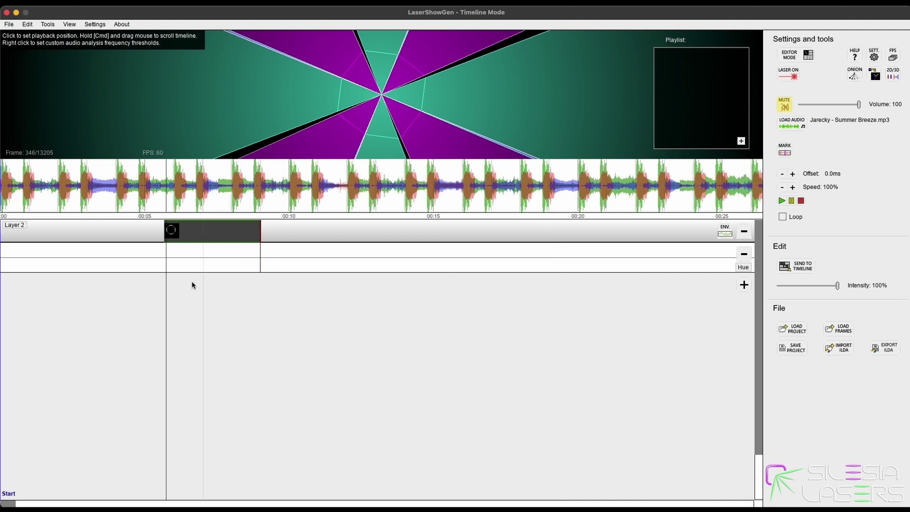
scroll(177, 279, "down", 2)
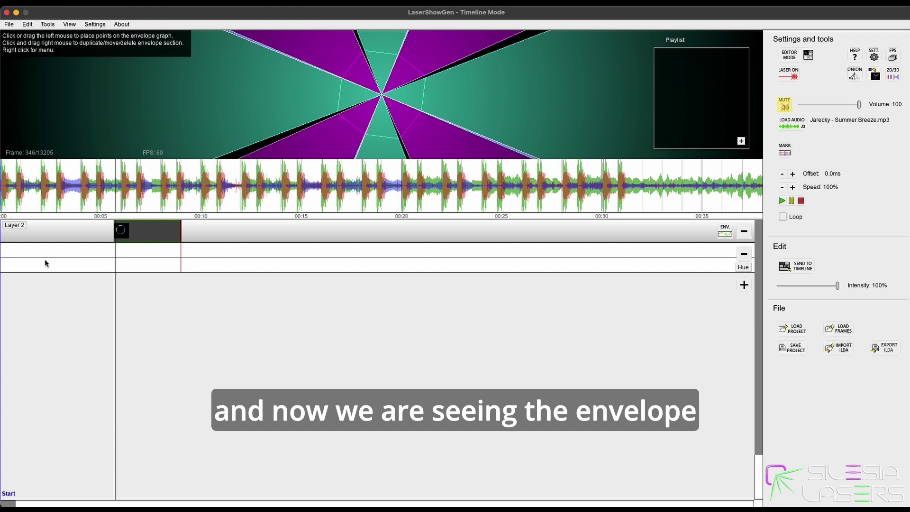
scroll(47, 262, "up", 2)
scroll(151, 268, "up", 1)
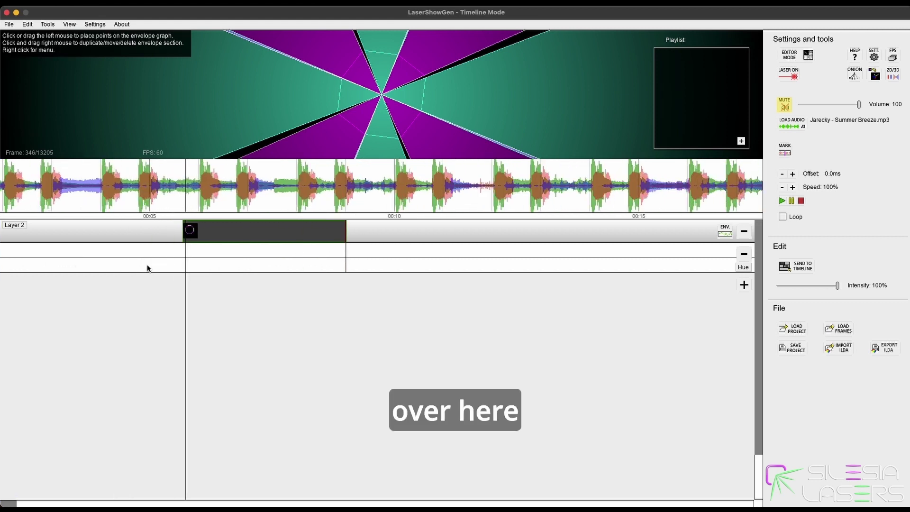
scroll(161, 267, "up", 3)
scroll(197, 262, "up", 2)
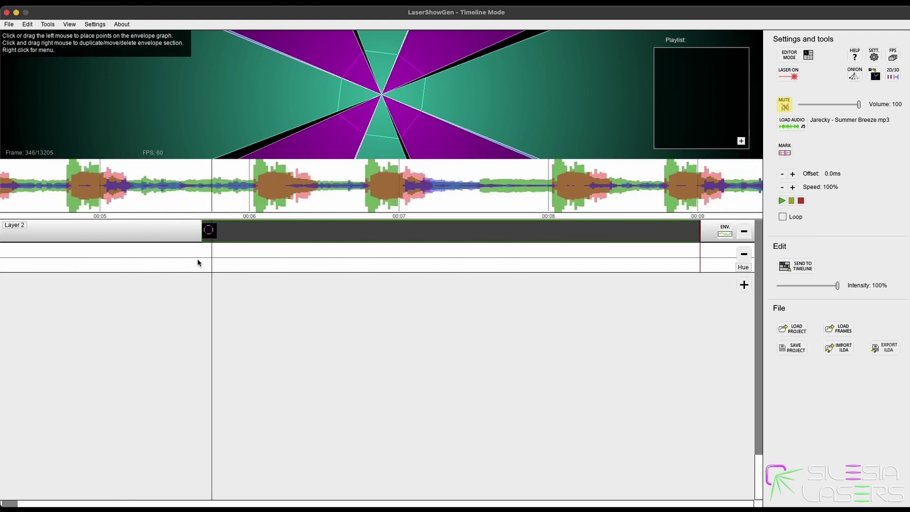
scroll(197, 259, "up", 3)
scroll(192, 261, "up", 2)
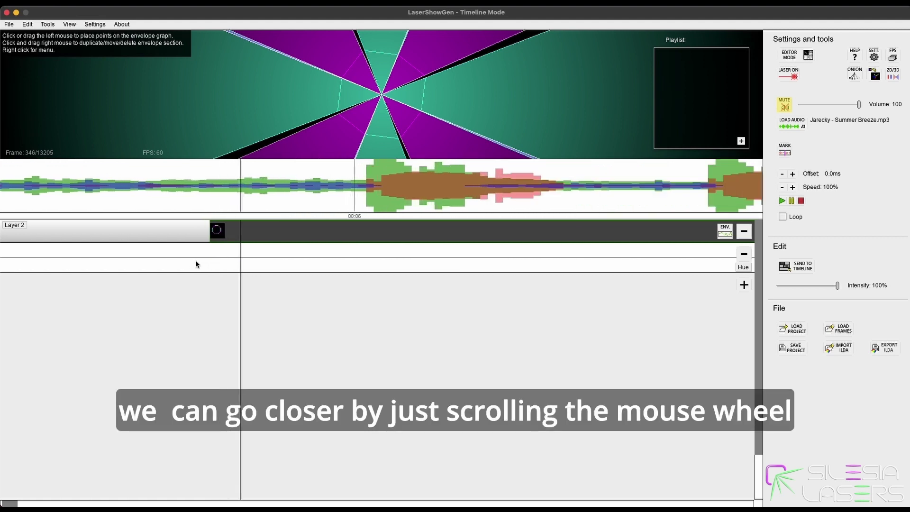
scroll(204, 261, "up", 2)
scroll(220, 262, "up", 1)
scroll(219, 262, "up", 2)
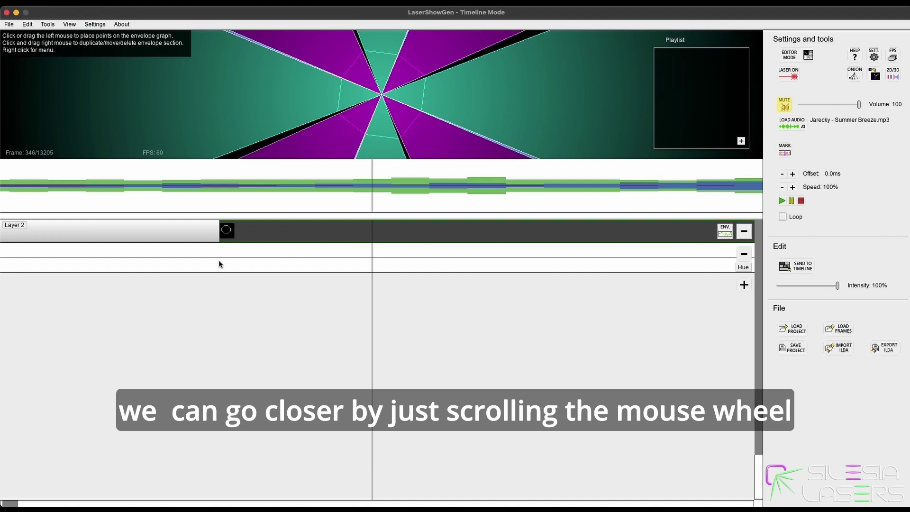
- Move the playhead to the clip's first frame and place a Hue point there
left_click(208, 193)
key("Right")
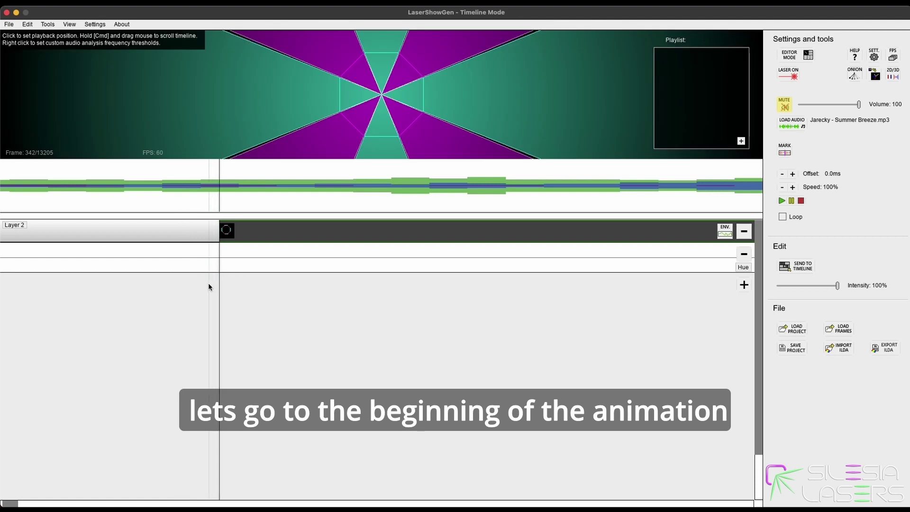
left_click(204, 251)
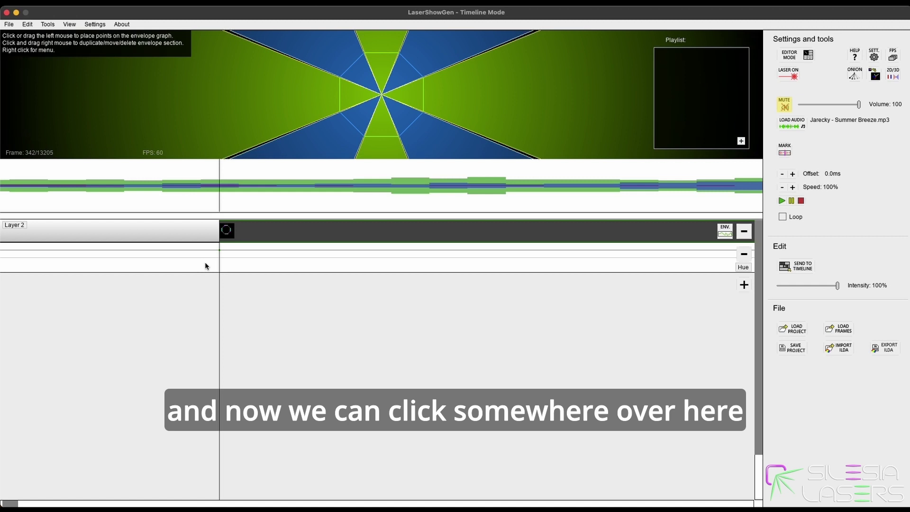
- Place Hue points at the playhead and lower the envelope level
left_click(217, 266)
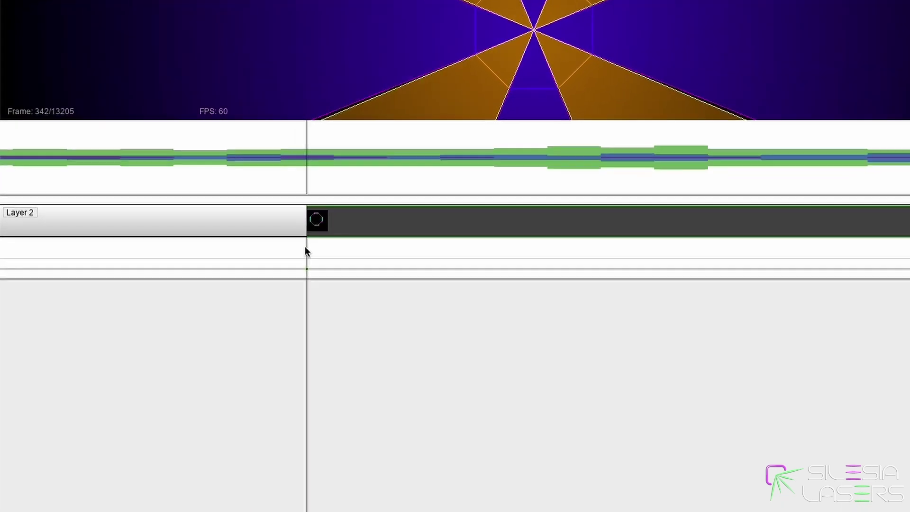
left_click(219, 263)
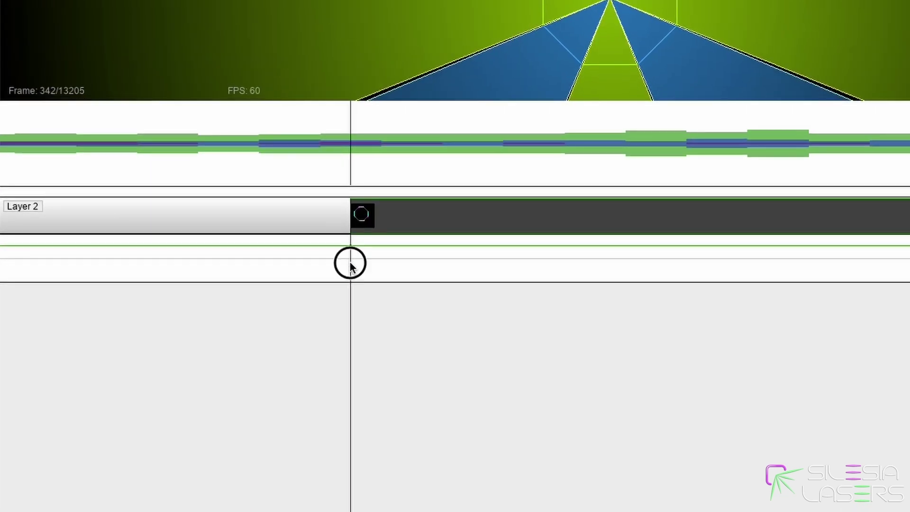
left_click_drag(350, 265, 350, 272)
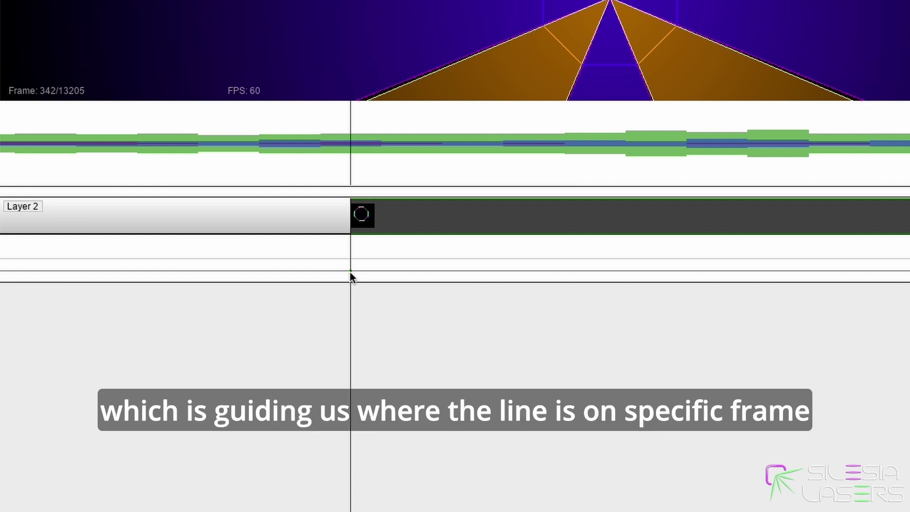
- Add and raise points along the Hue line, then paint a zigzag after the playhead
left_click(313, 275)
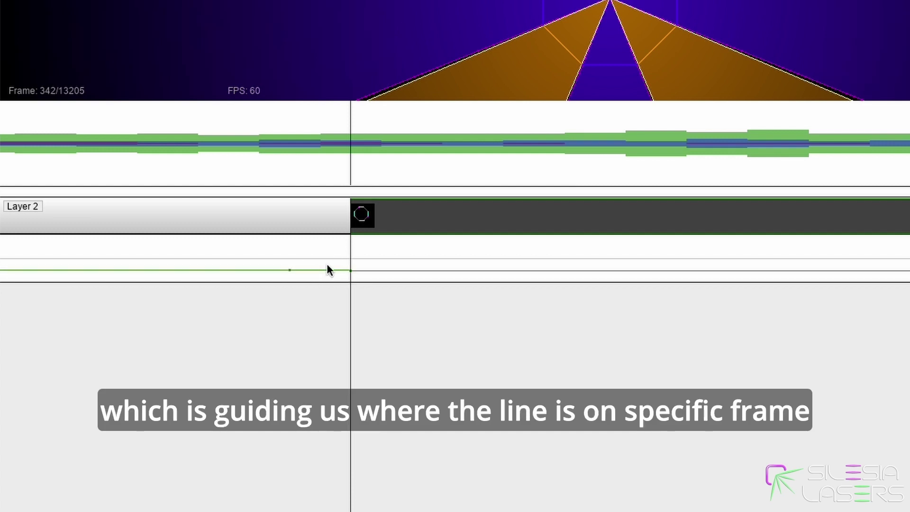
left_click(289, 270)
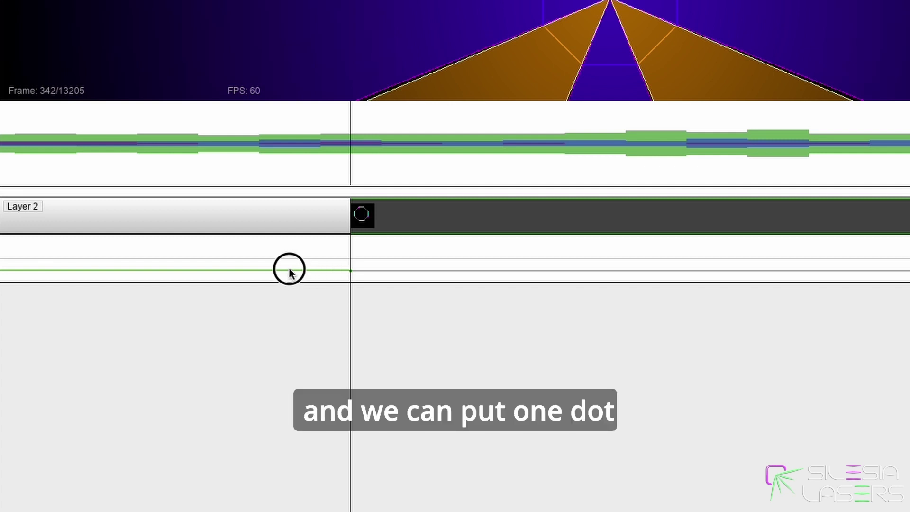
left_click_drag(289, 269, 289, 262)
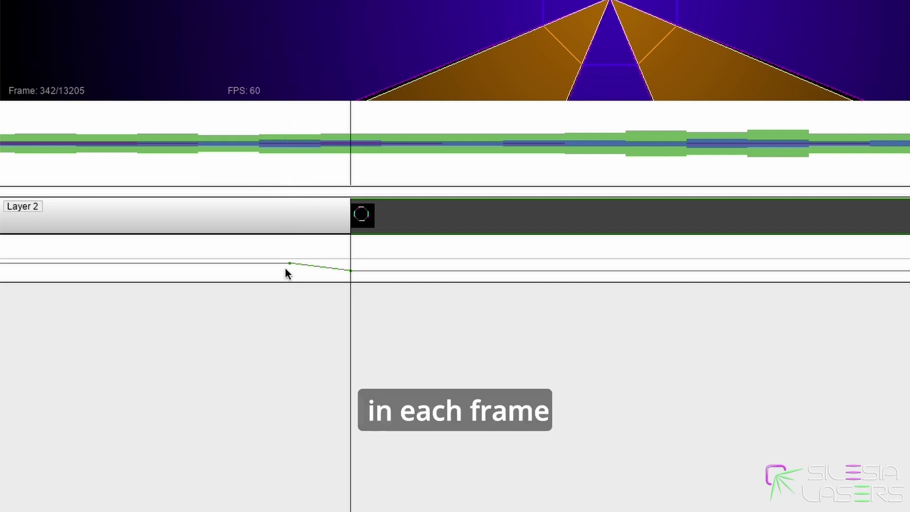
left_click(229, 262)
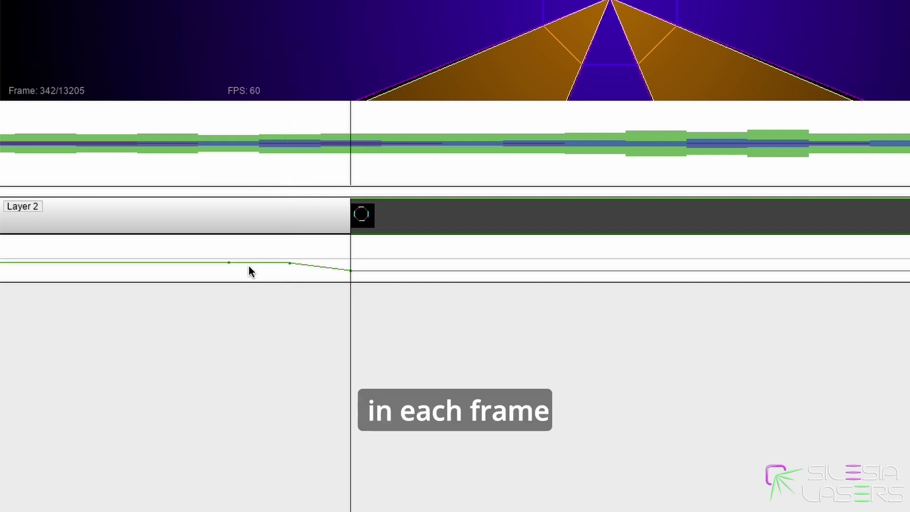
left_click(168, 262)
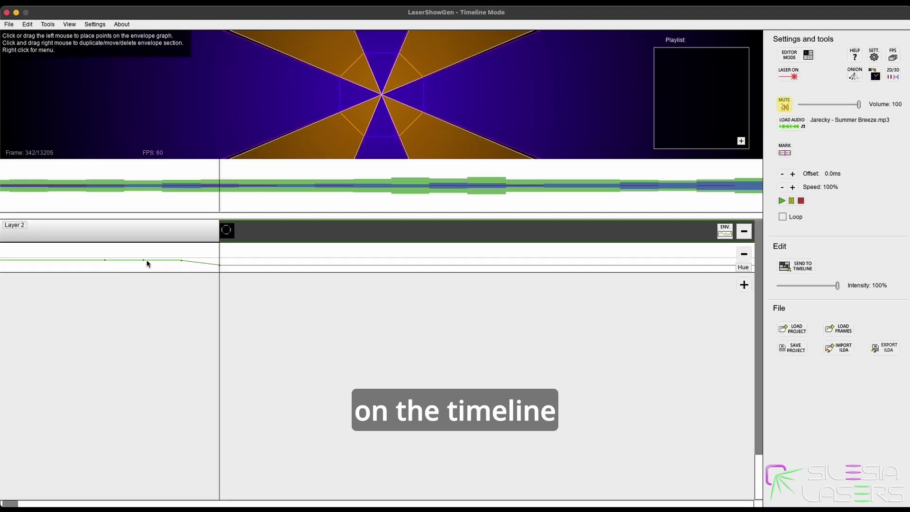
left_click_drag(250, 264, 386, 257)
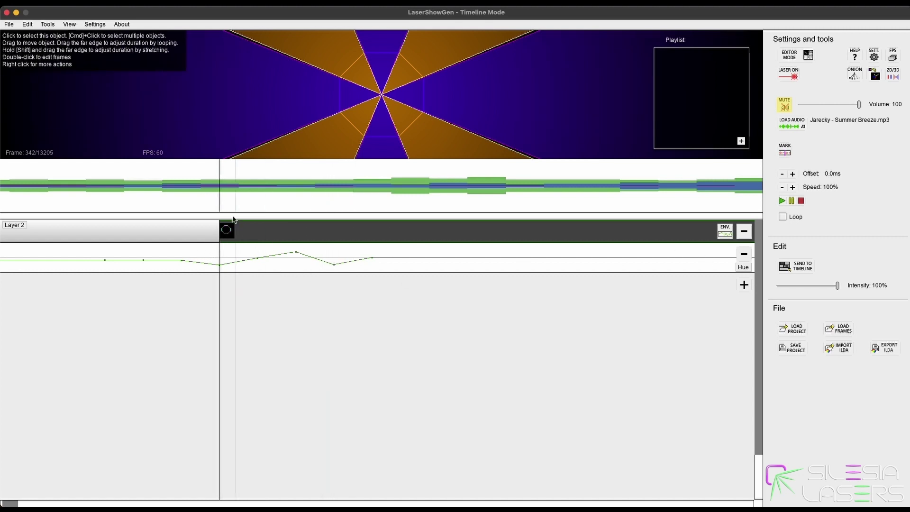
- Scrub forward and drag the Hue point at frame 344 down until beams turn blue and magenta
left_click_drag(221, 186, 303, 192)
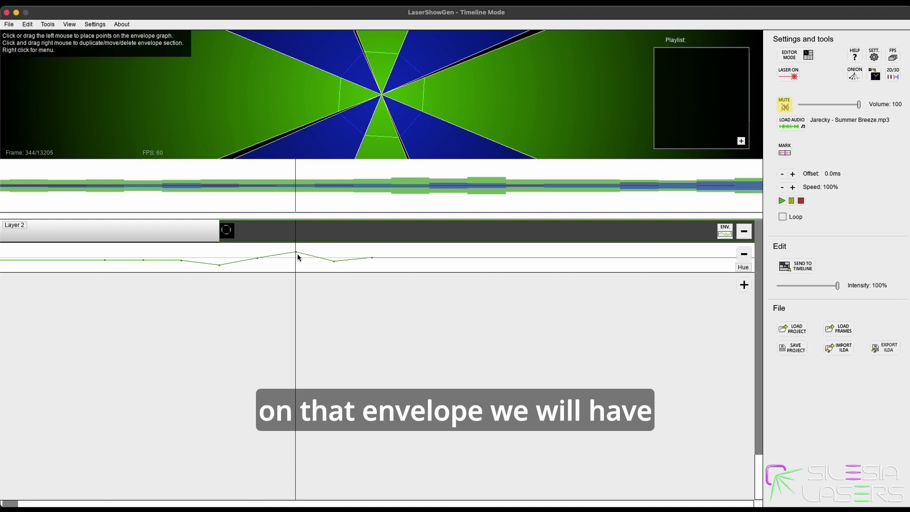
mouse_move(297, 253)
left_mouse_down()
mouse_move(296, 274)
mouse_move(296, 256)
left_mouse_up()
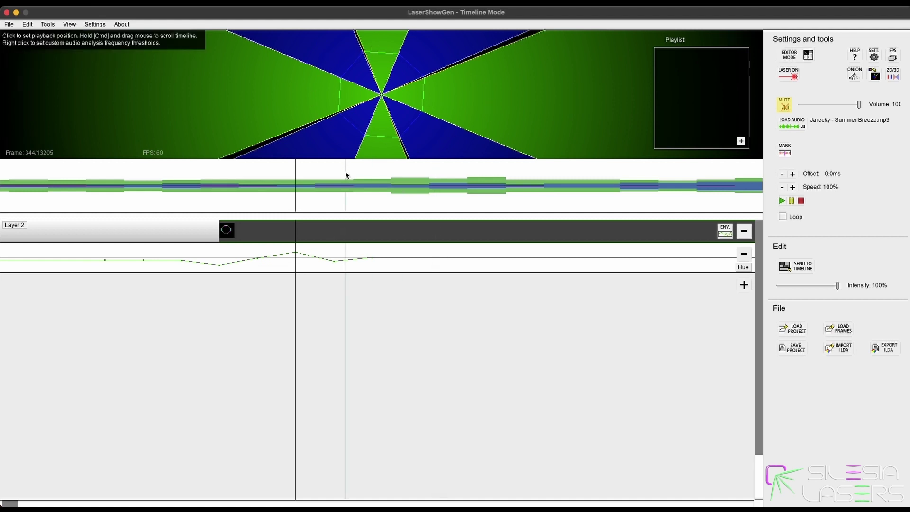
left_click(296, 258)
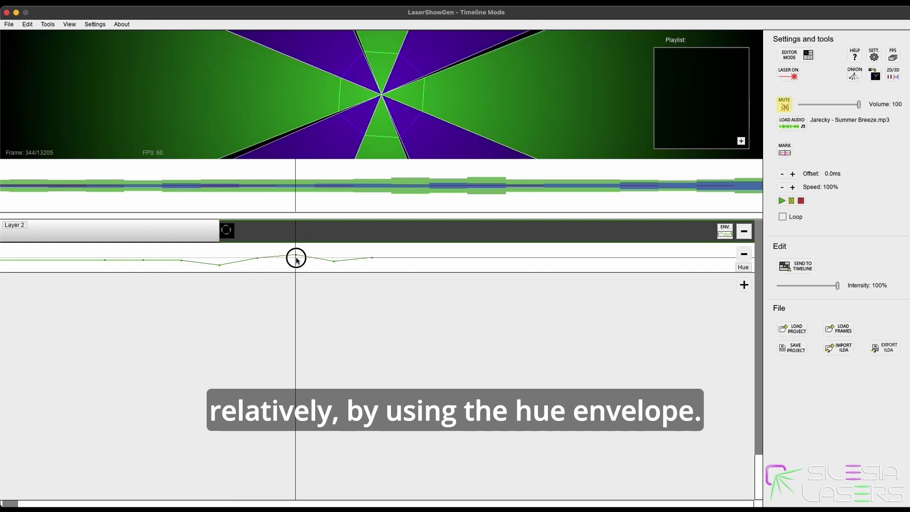
left_click_drag(296, 260, 298, 265)
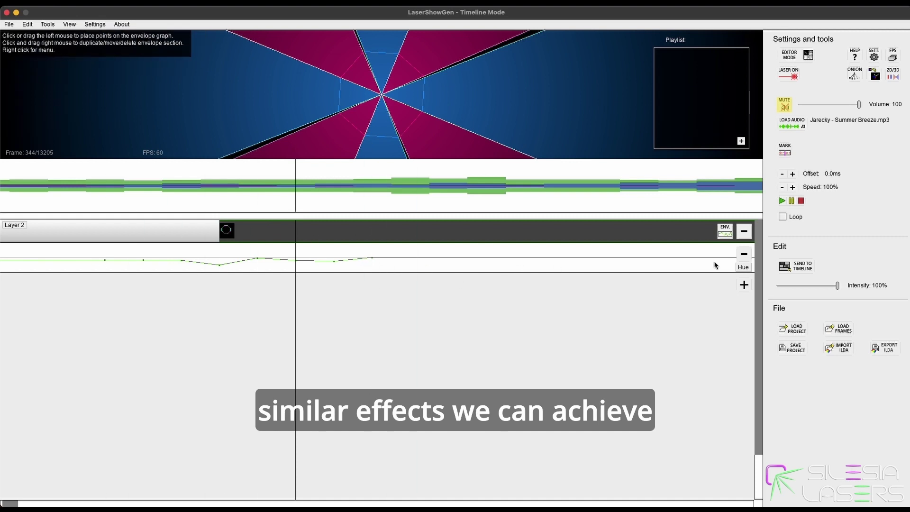
- Add an Intensity (Alpha) envelope to the Layer 2 clip
left_click(743, 284)
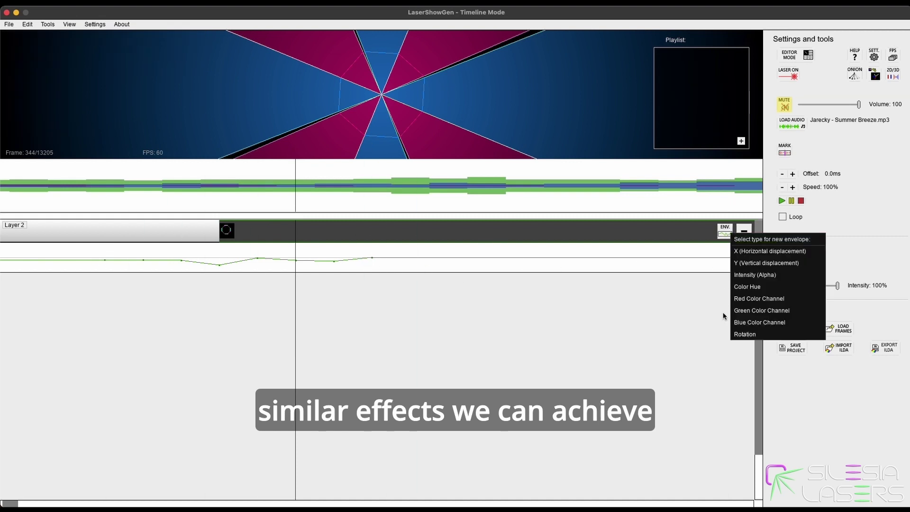
left_click(764, 275)
left_click(221, 195)
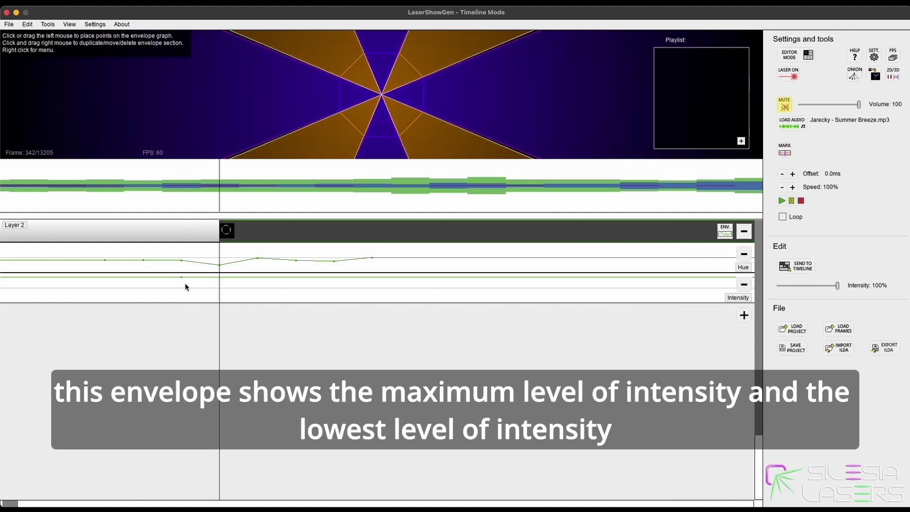
- Place Intensity points: zero at the clip start, rising back to full further right
left_click(181, 283)
left_click_drag(181, 283, 182, 276)
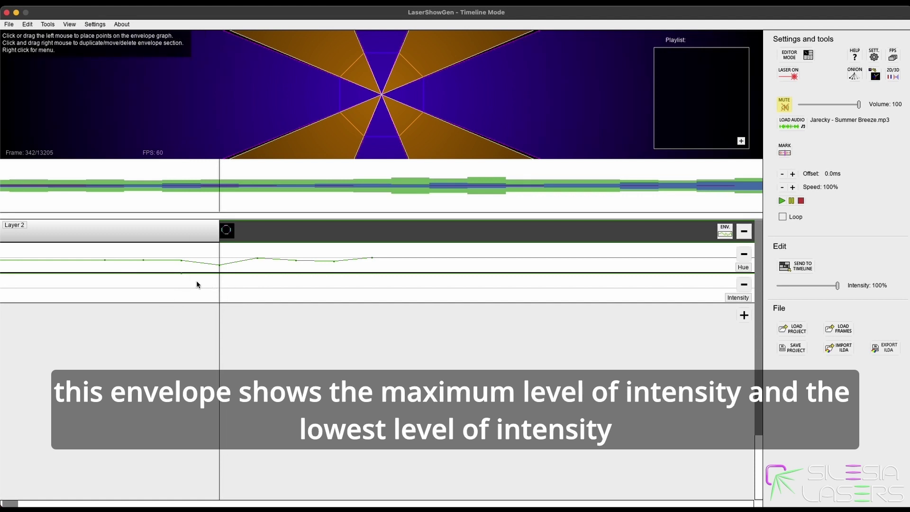
left_click(182, 277)
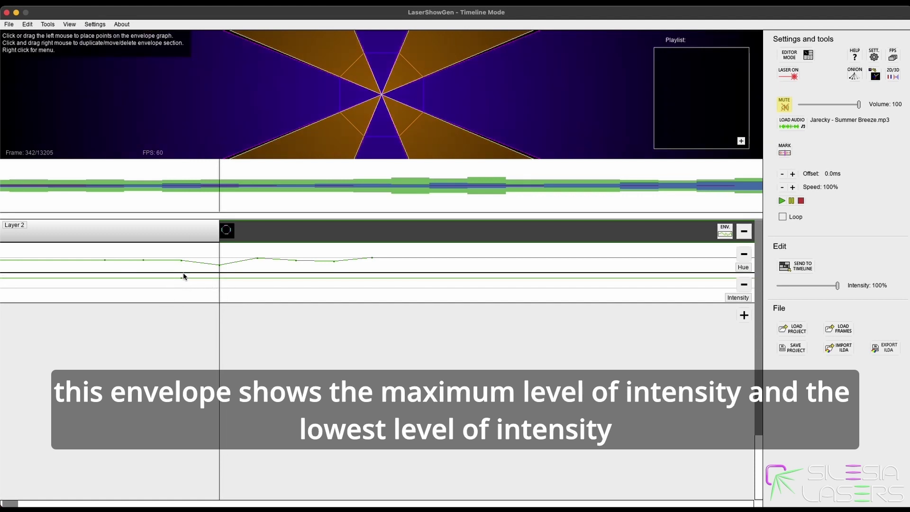
left_click(214, 302)
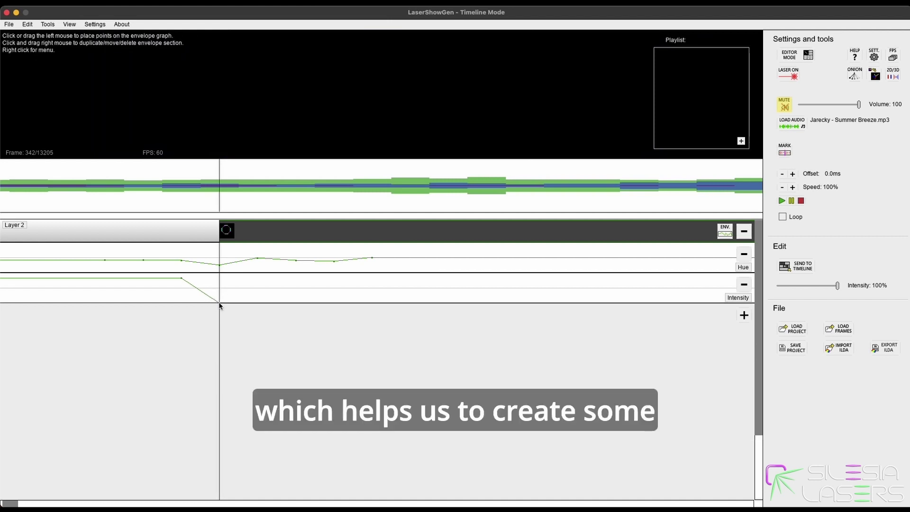
left_click_drag(220, 282, 183, 261)
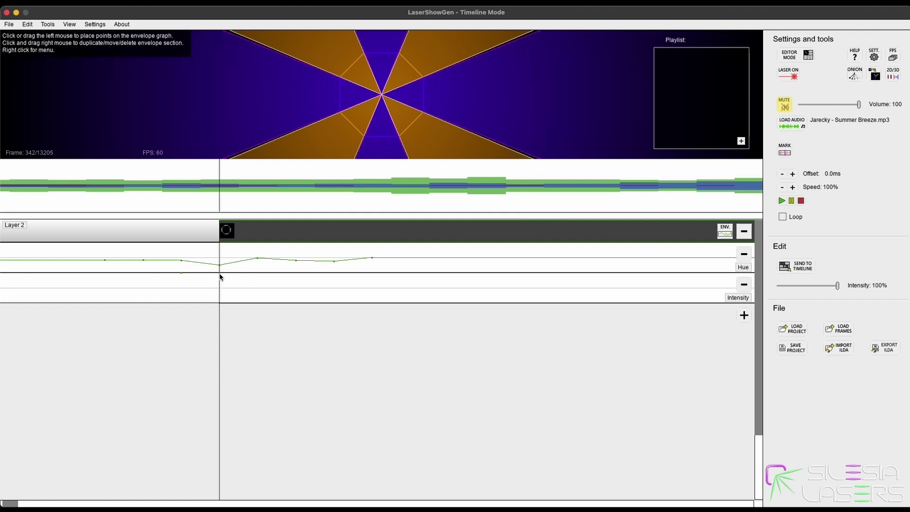
left_click(220, 296)
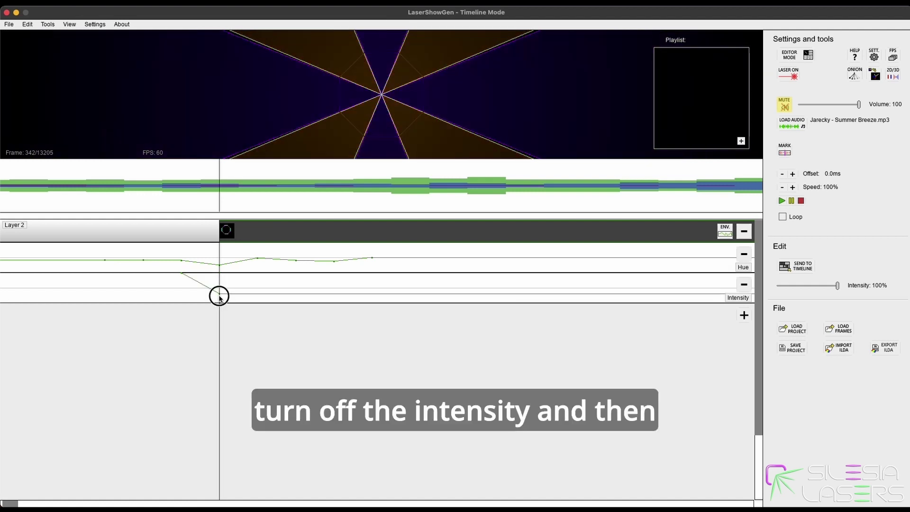
left_click_drag(220, 297, 220, 302)
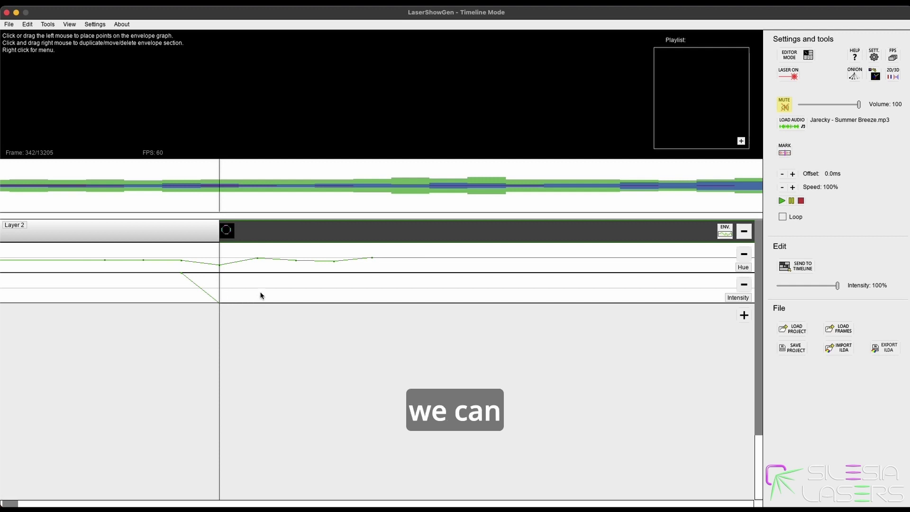
left_click_drag(358, 284, 371, 273)
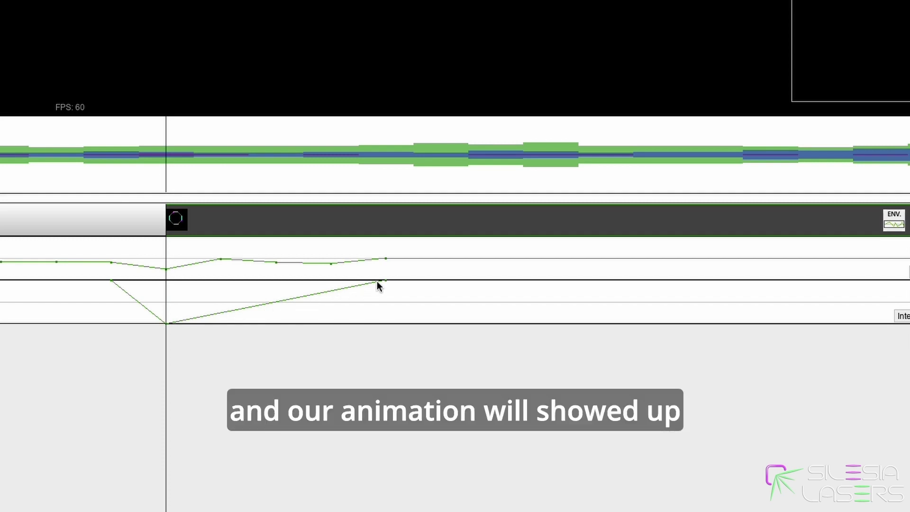
- Drag the playhead along the waveform to frame 346 and zoom into the timeline
left_click(172, 153)
left_click_drag(173, 153, 401, 161)
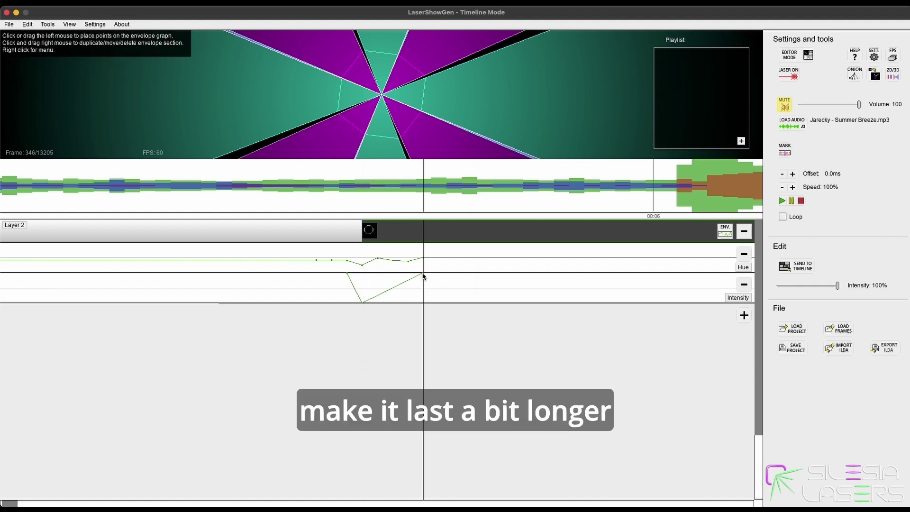
scroll(422, 291, "up", 3)
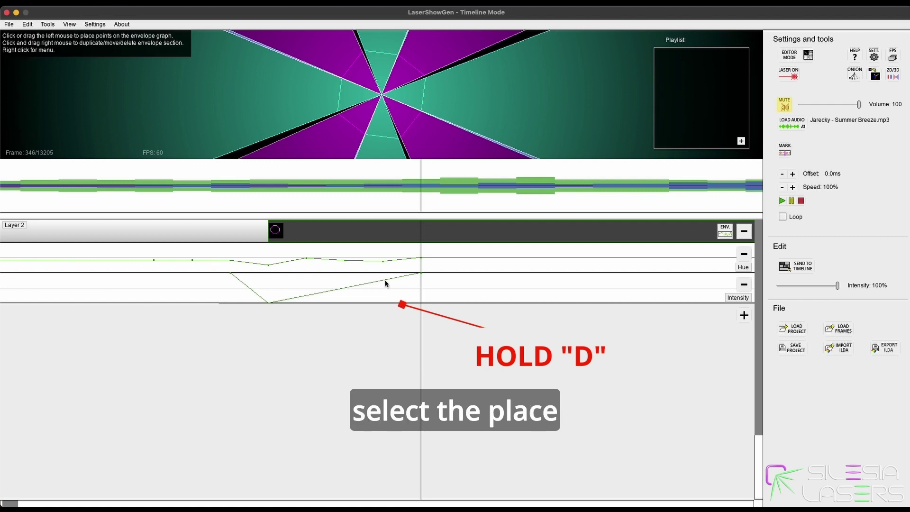
- With the D eraser, wipe out the Intensity envelope's rising points after the clip start
key("d")
left_click_drag(379, 282, 465, 283)
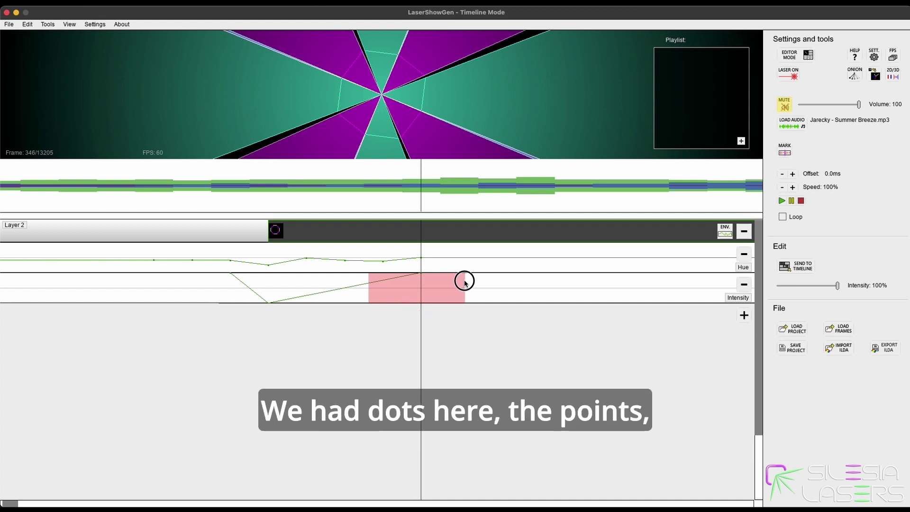
left_click_drag(463, 281, 463, 282)
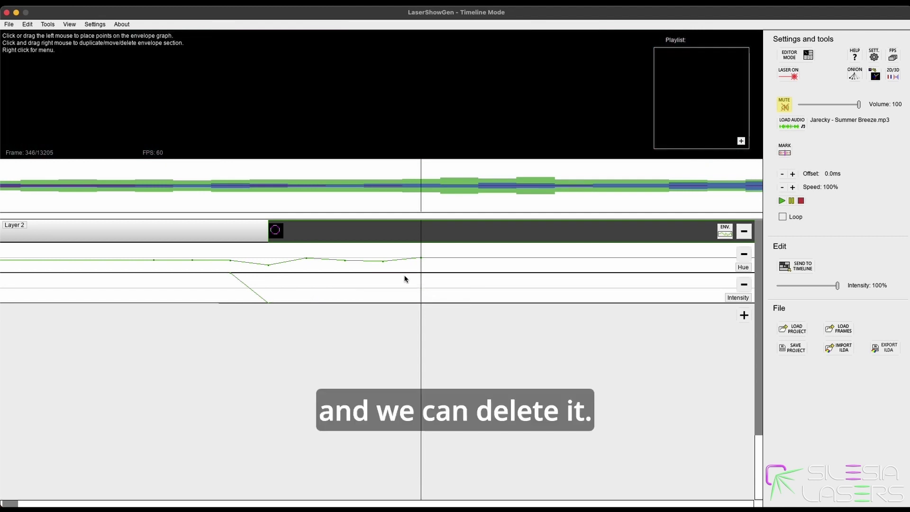
left_click(382, 275)
left_click(425, 276)
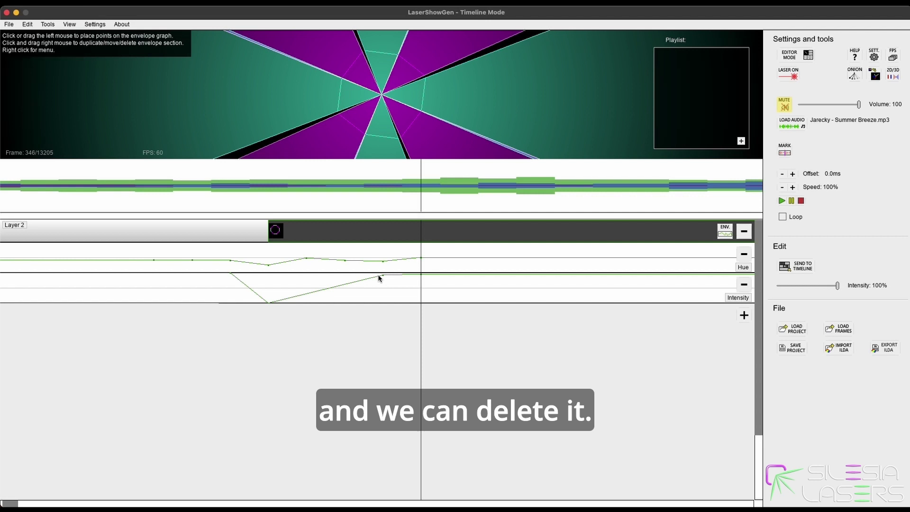
left_click_drag(366, 284, 209, 258)
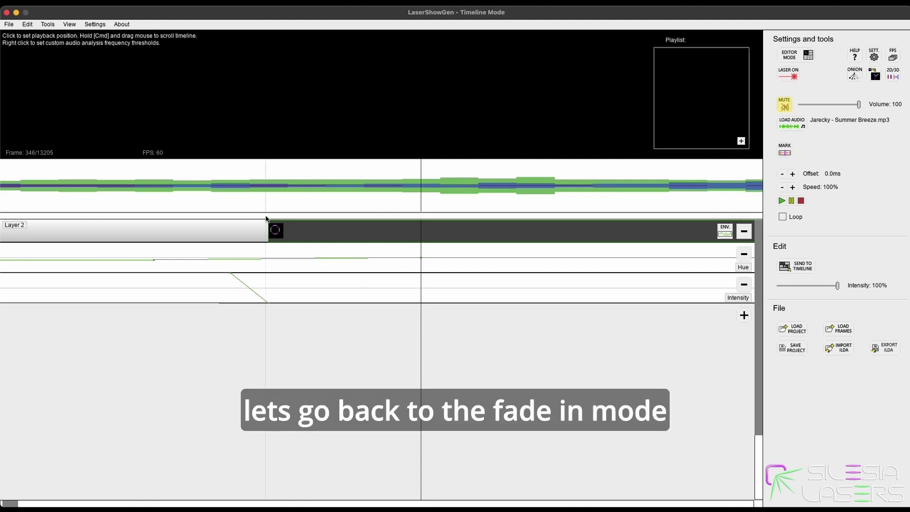
- Bring the whole Layer 2 clip into view and place mid and end points for the Intensity fade-in
left_click(268, 197)
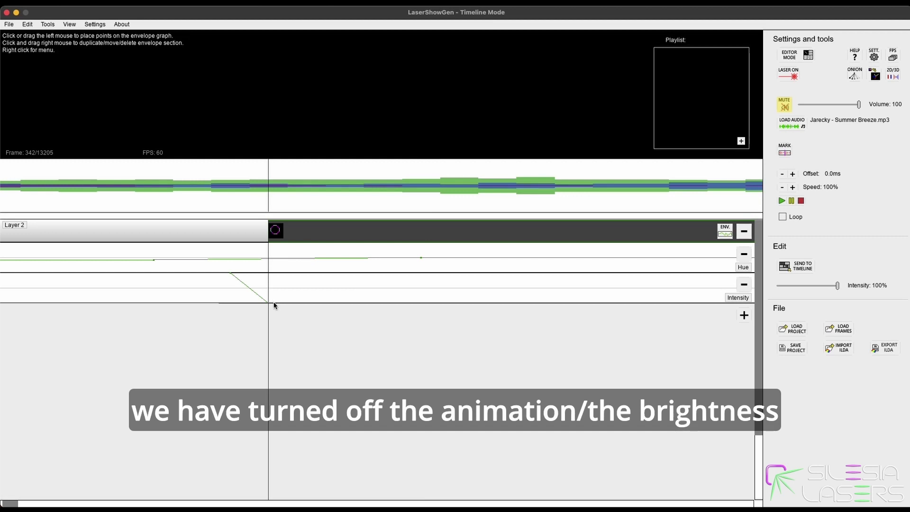
left_click_drag(274, 305, 300, 305)
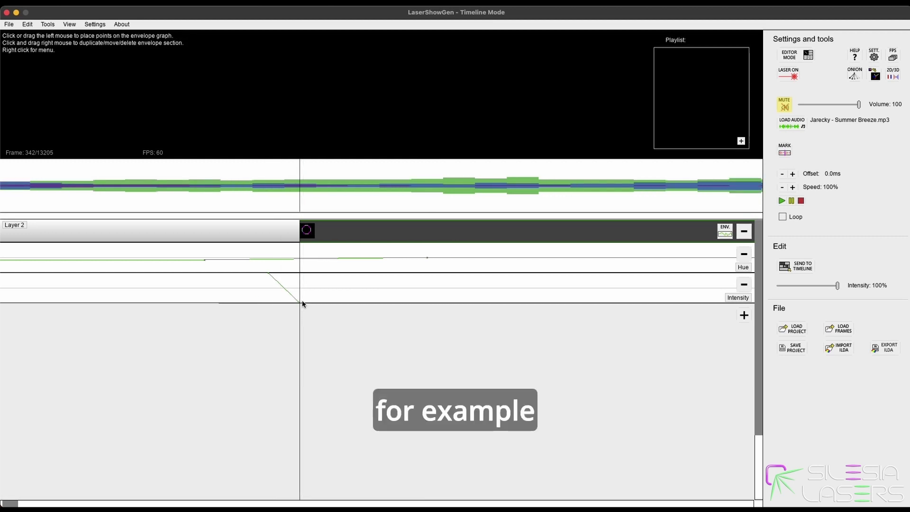
scroll(469, 316, "down", 10)
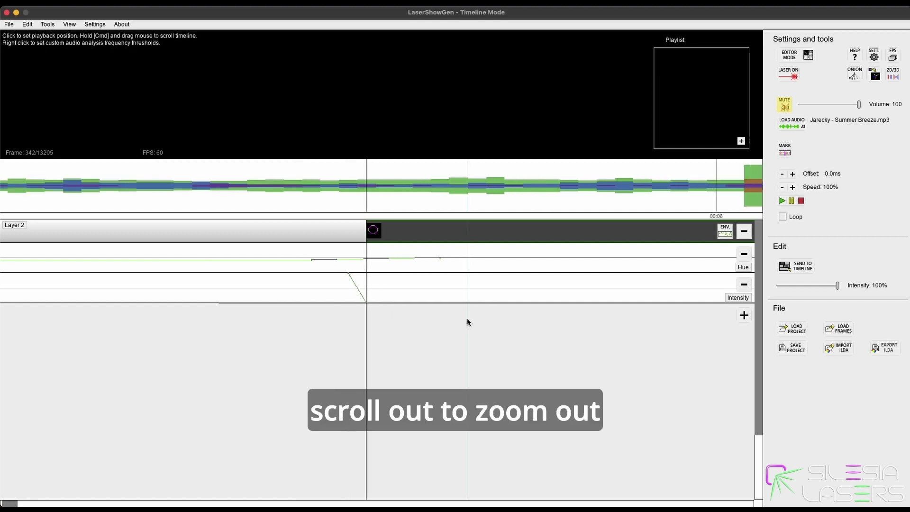
scroll(527, 308, "down", 5)
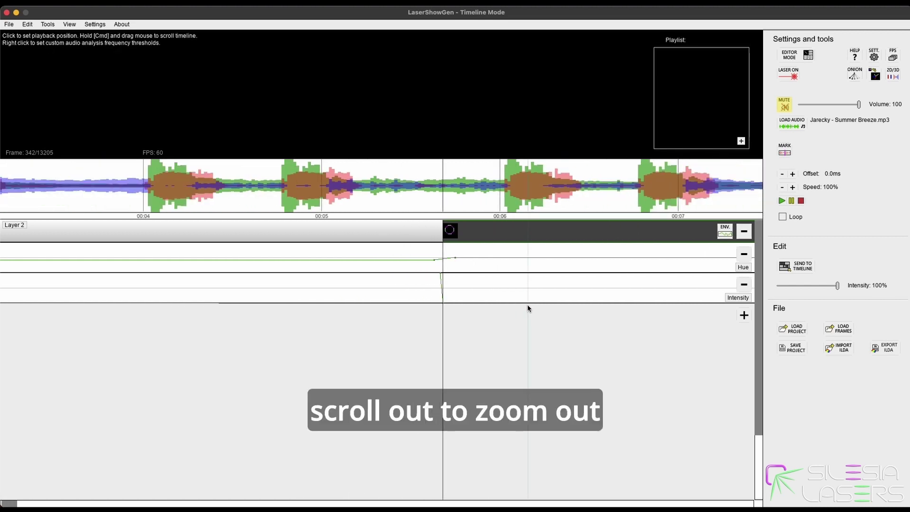
left_click_drag(517, 349, 291, 353)
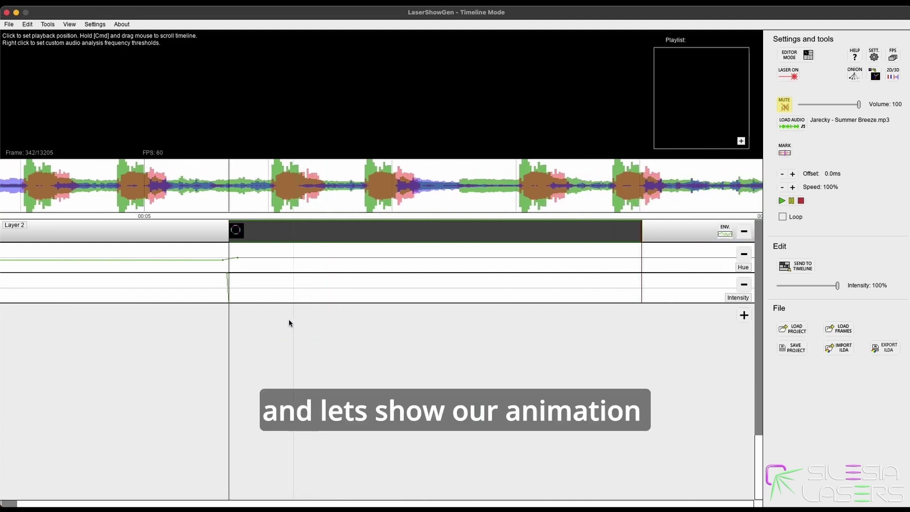
left_click(432, 276)
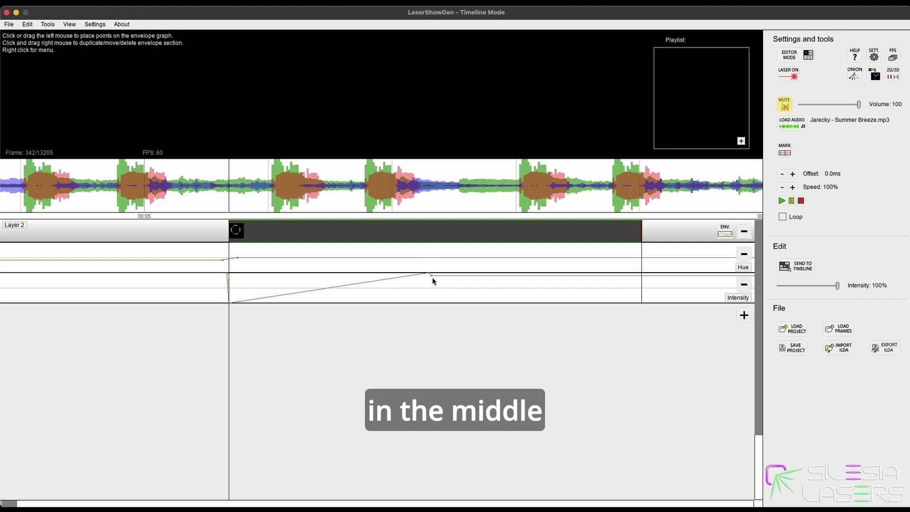
scroll(431, 281, "up", 4)
left_click(430, 281)
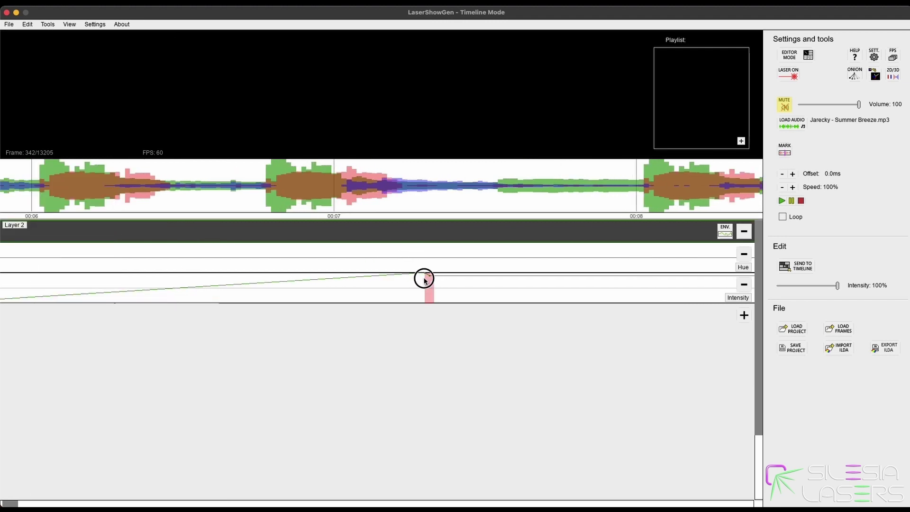
- Play the show from the clip's start to preview the beams fading in
scroll(417, 283, "down", 3)
scroll(412, 283, "down", 2)
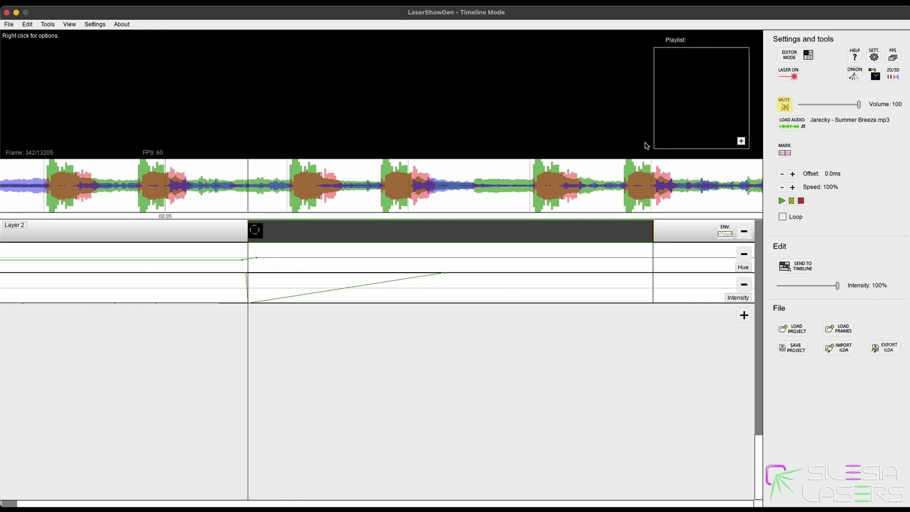
key("space")
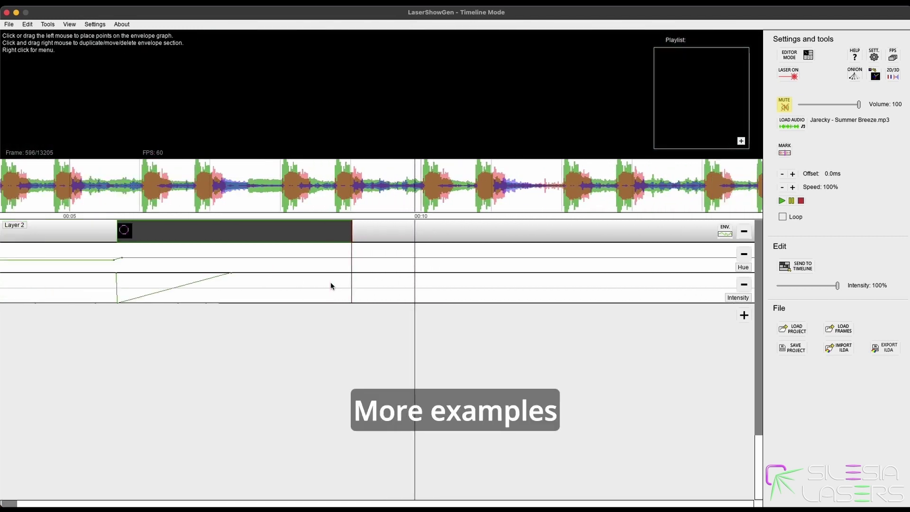
left_click(115, 199)
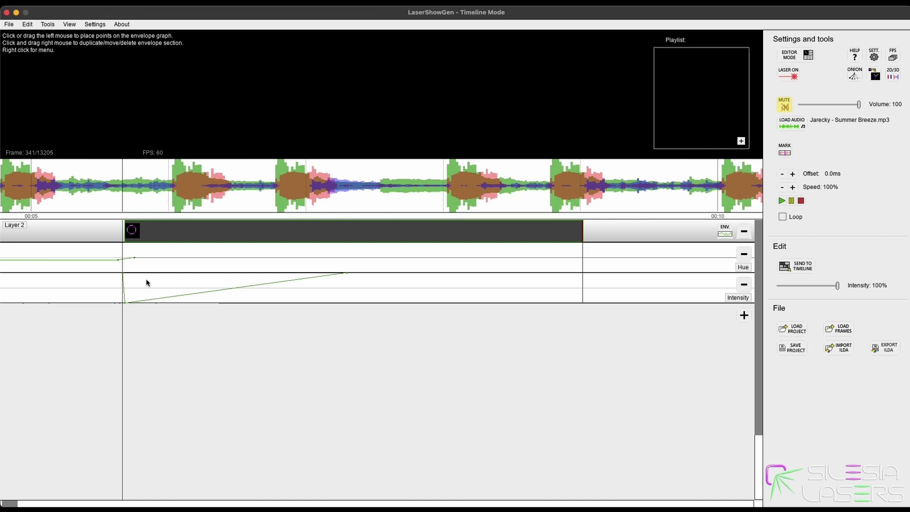
scroll(87, 282, "up", 2)
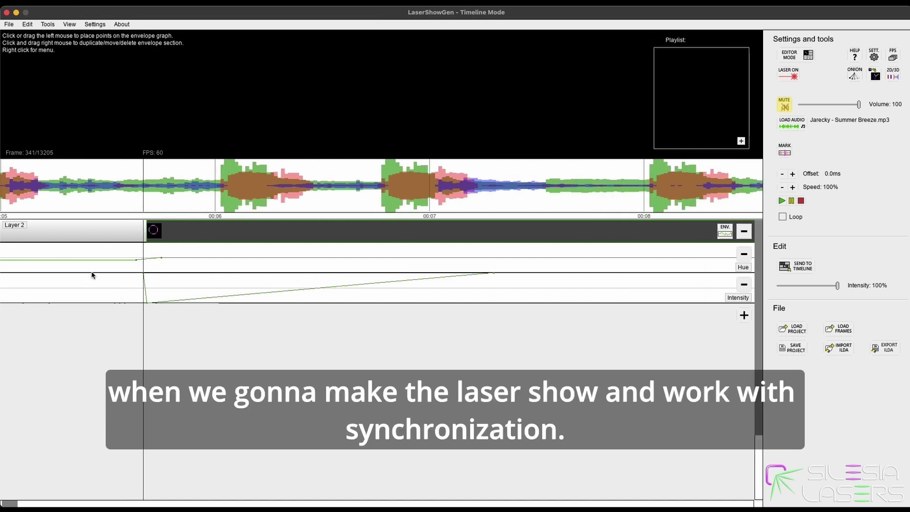
scroll(92, 275, "down", 1)
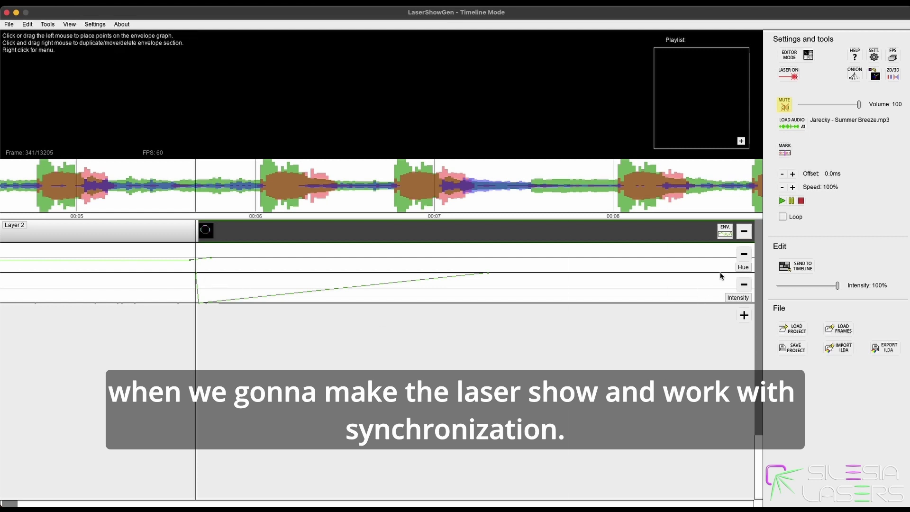
- Open the ENV menu to view the available envelope types
left_click(727, 233)
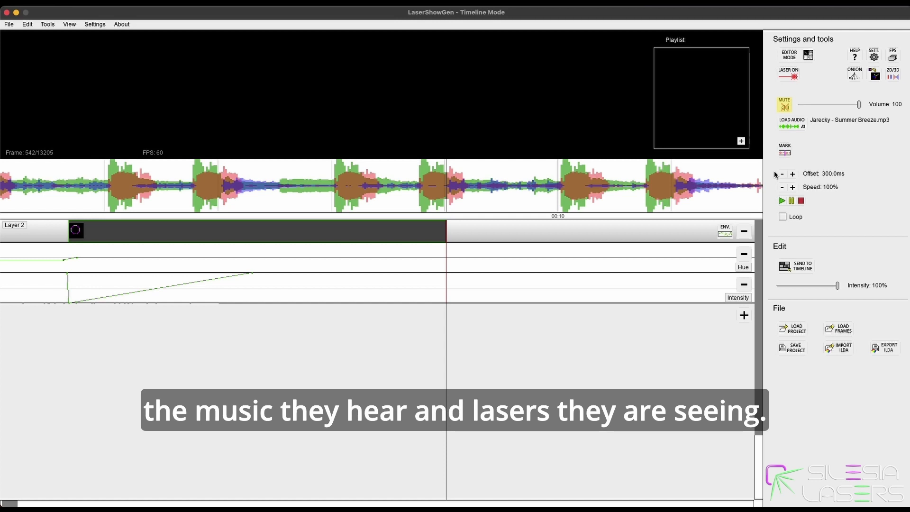
- Step the audio Offset down through 200, 90 and 50 ms to 0.0 ms
left_click(783, 174)
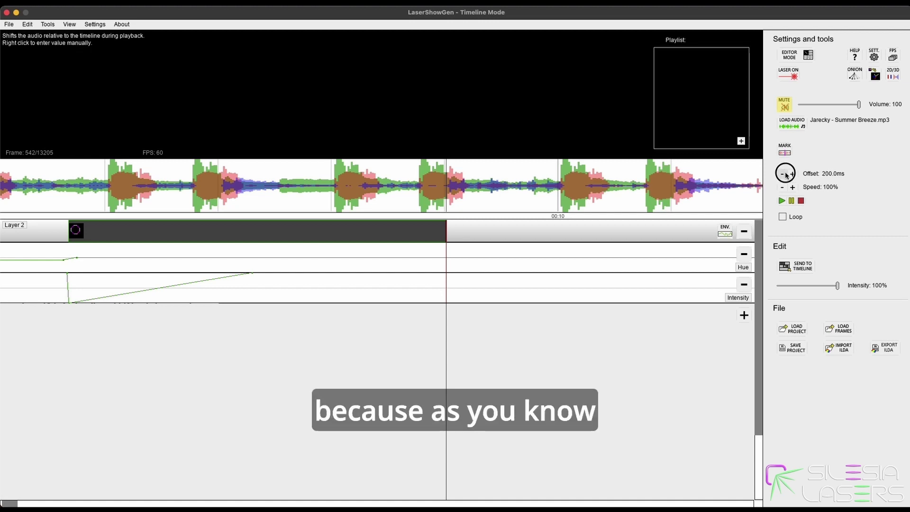
left_click(783, 174)
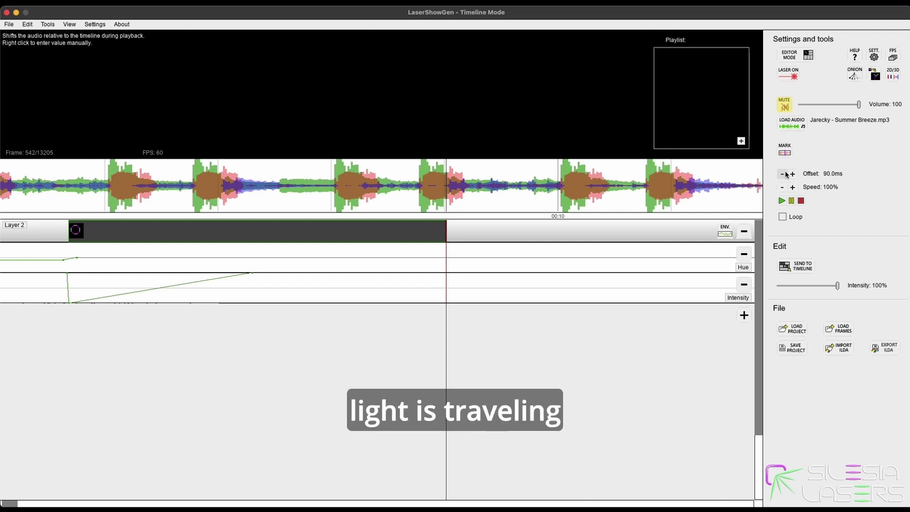
left_click(783, 174)
left_click(782, 173)
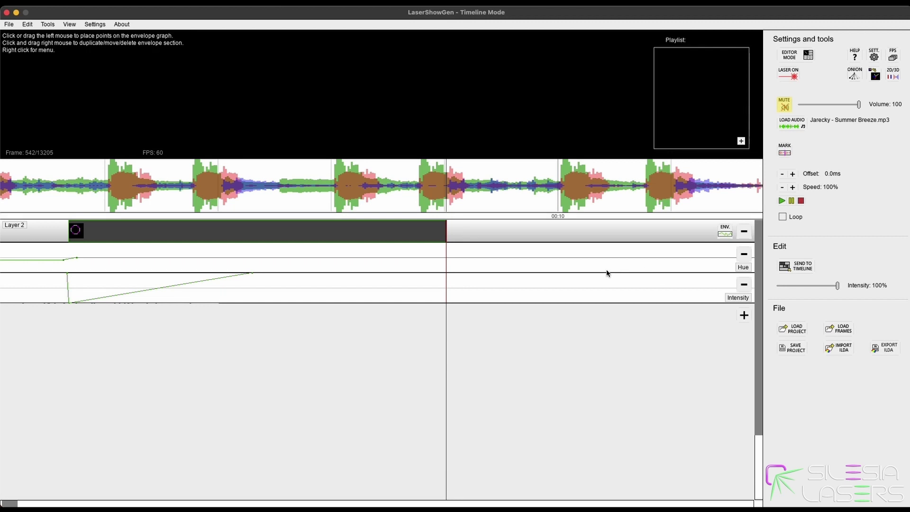
scroll(523, 273, "down", 2)
scroll(522, 273, "down", 2)
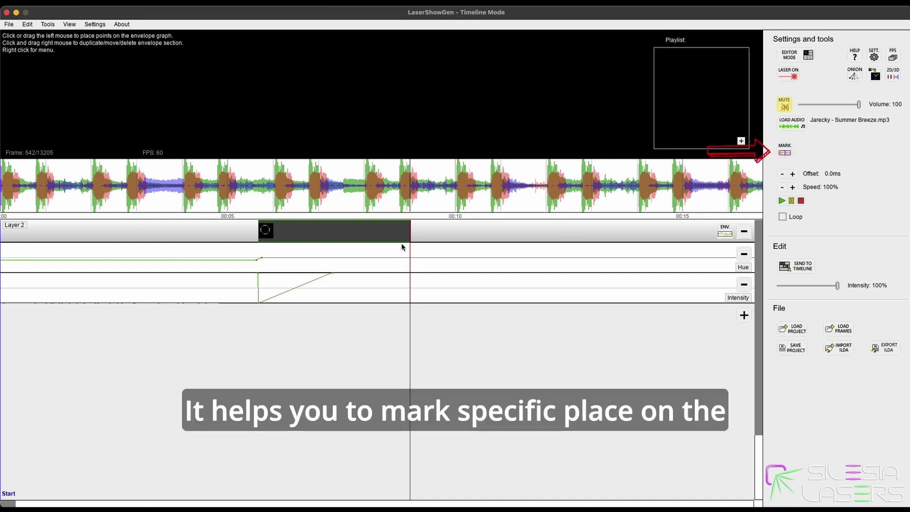
- Drop a purple guideline marker at the 00:10 beat
left_click_drag(410, 199, 457, 201)
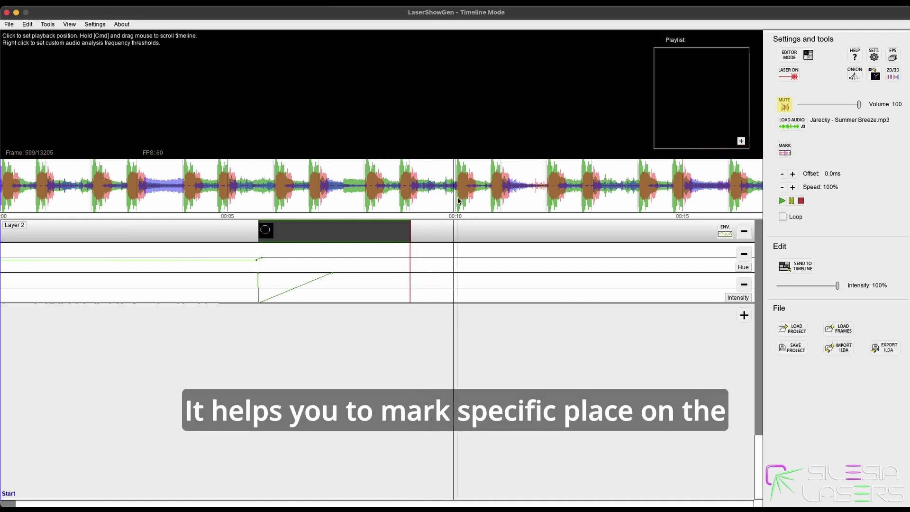
scroll(455, 198, "up", 5)
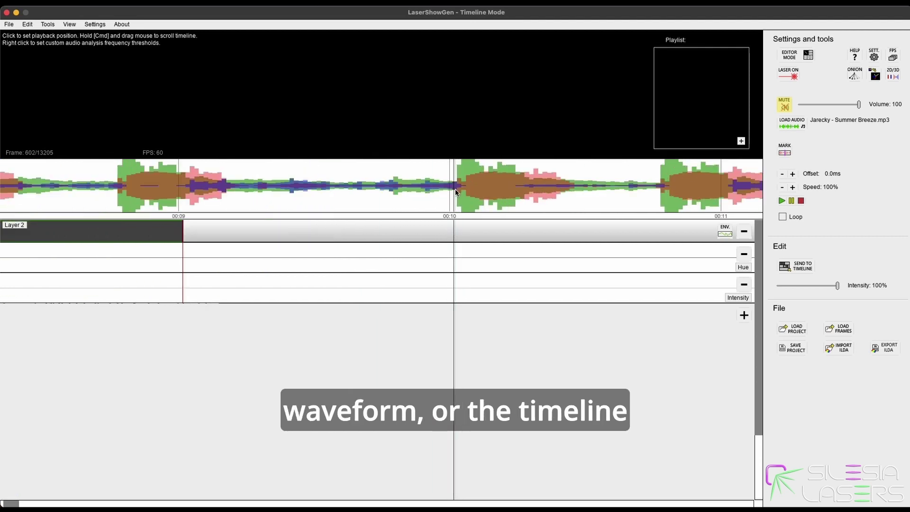
left_click(784, 152)
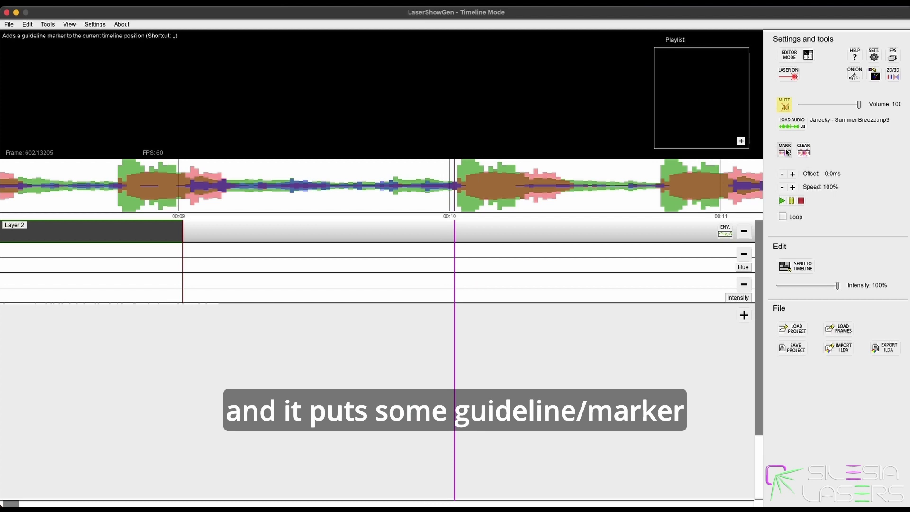
- Drag the Layer 2 clip's end to the 00:10 marker, then clear all markers
scroll(458, 237, "down", 2)
left_click(500, 209)
left_click(529, 199)
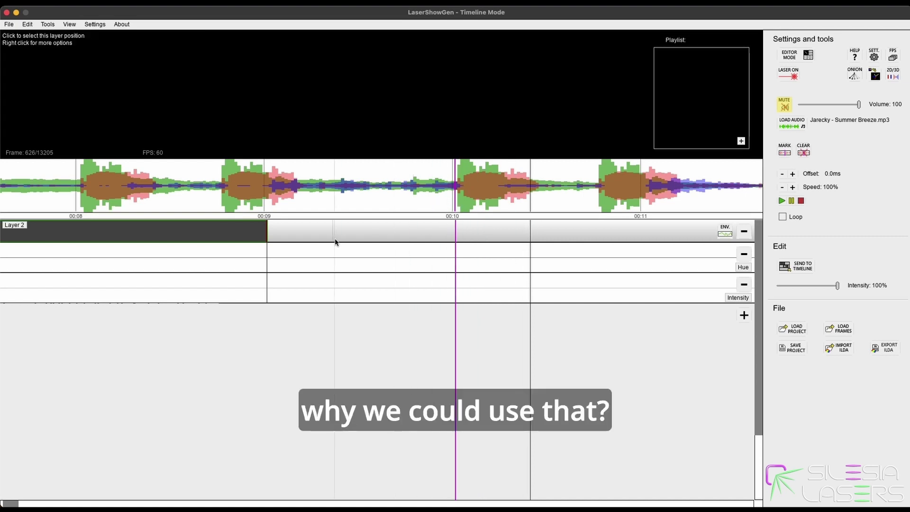
left_click_drag(273, 236, 434, 232)
scroll(354, 232, "down", 3)
left_click_drag(267, 230, 402, 234)
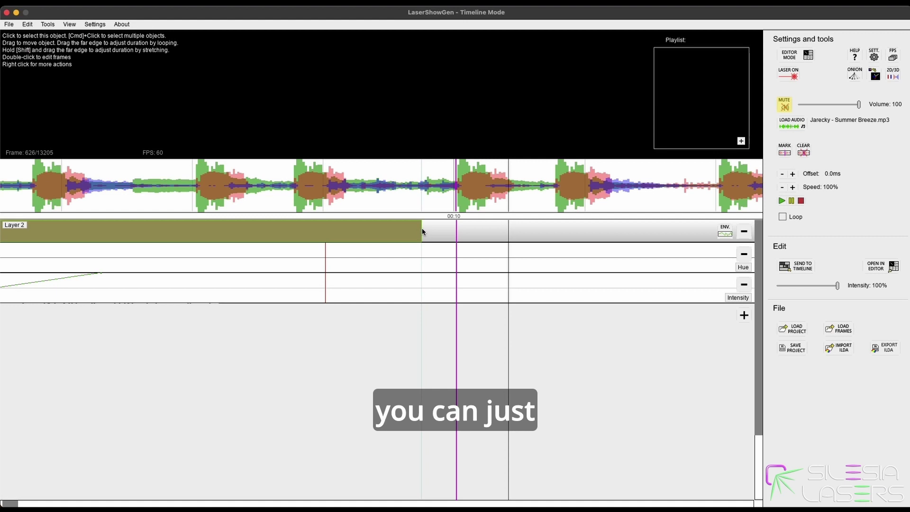
scroll(445, 224, "up", 3)
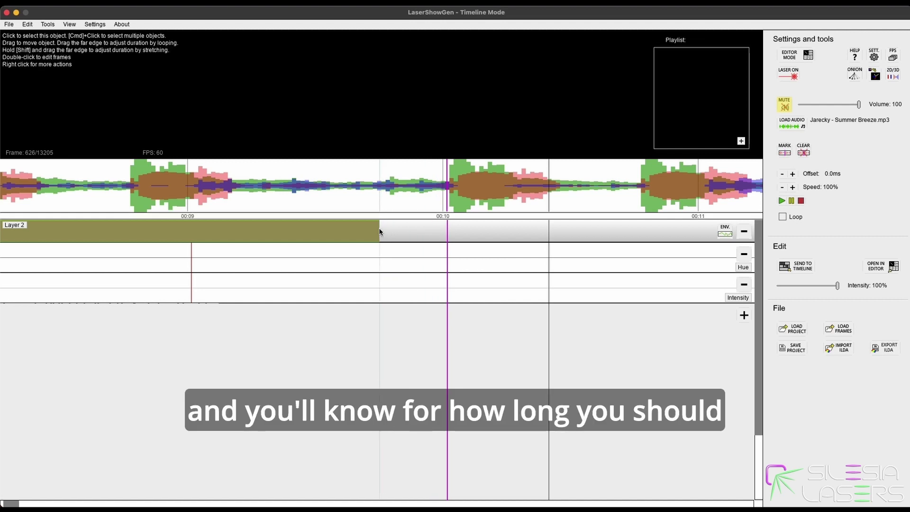
left_click_drag(379, 232, 447, 225)
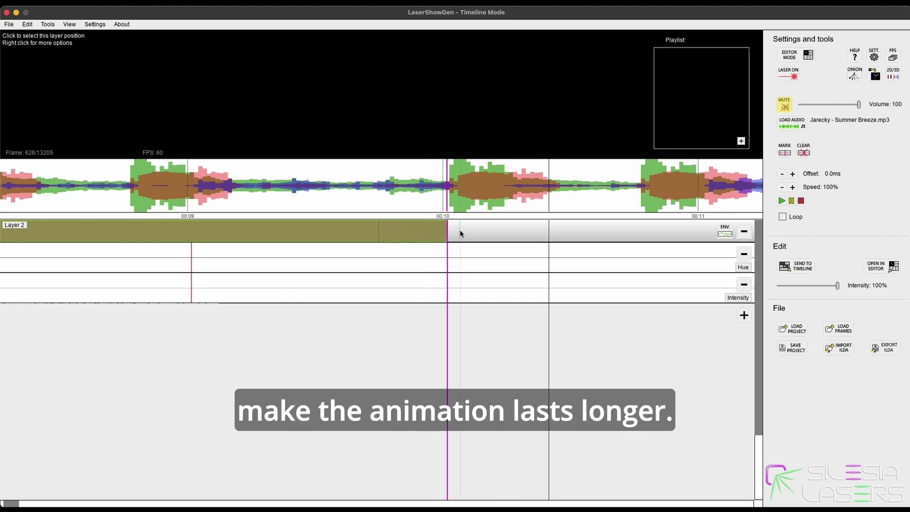
left_click(803, 152)
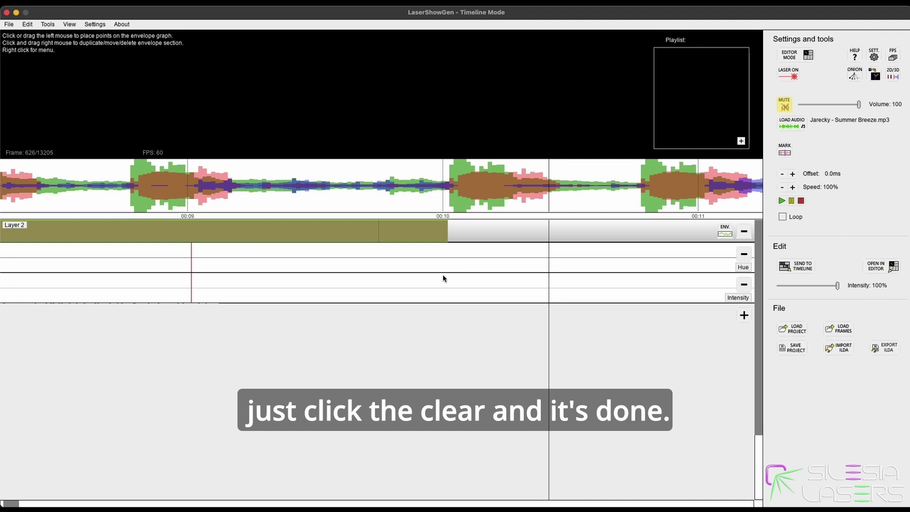
- Nudge the Layer 2 clip slightly earlier and drag its right edge out so the animation repeats
scroll(379, 276, "down", 3)
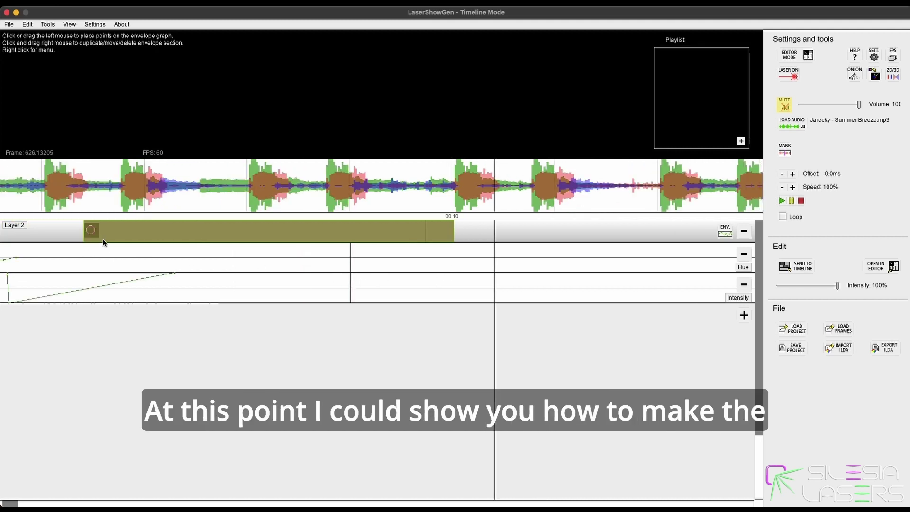
left_click_drag(103, 239, 83, 240)
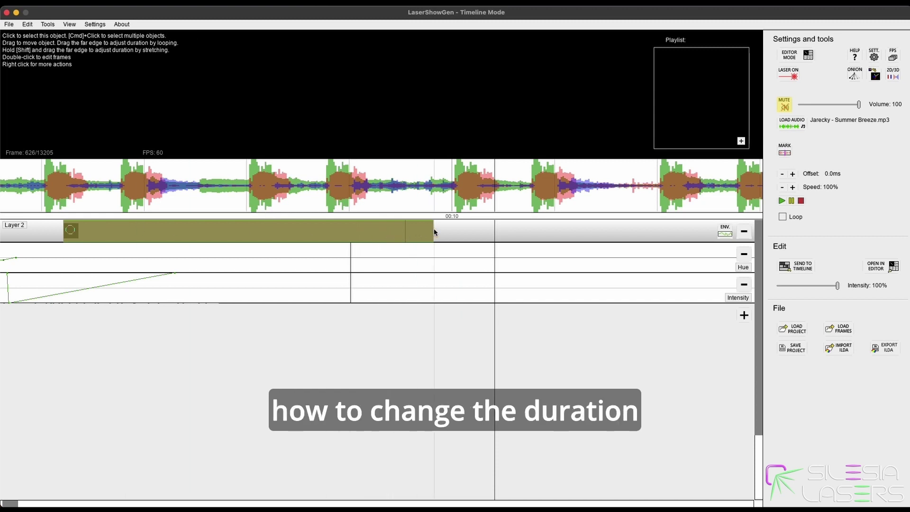
scroll(269, 231, "up", 2)
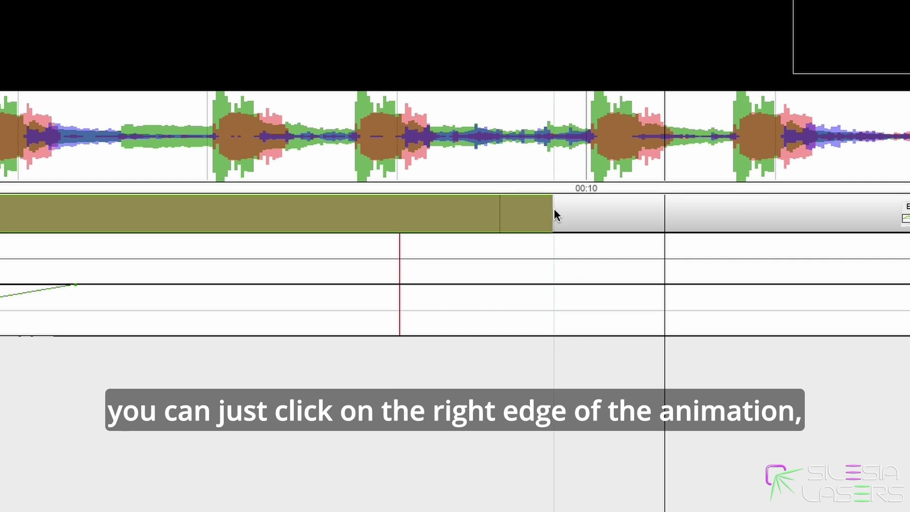
left_click_drag(558, 208, 888, 199)
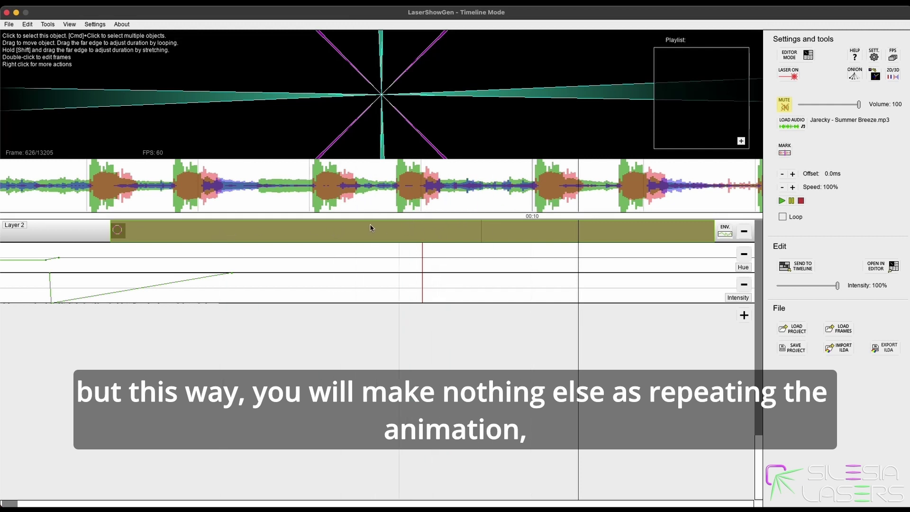
- Extend the looping clip further to about 00:13, checking where the animation repeats
left_click(105, 200)
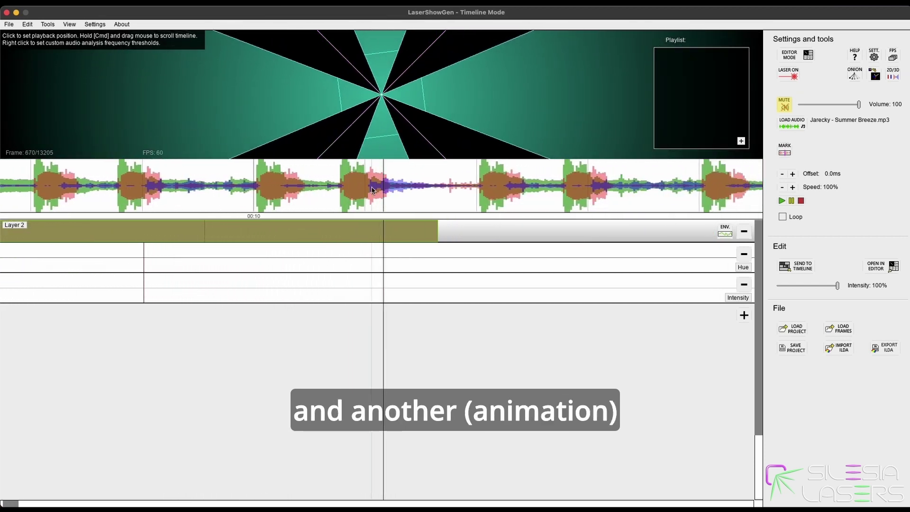
scroll(331, 214, "down", 2)
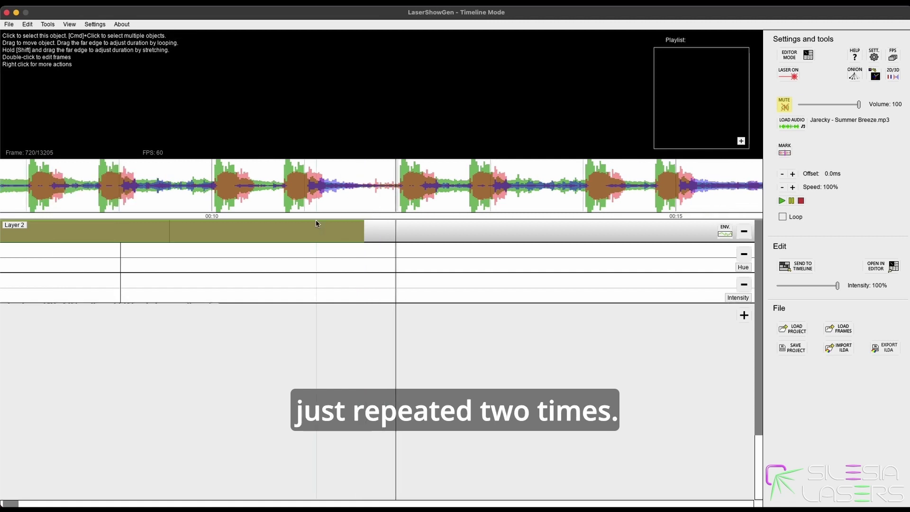
left_click_drag(365, 227, 515, 227)
left_click(329, 195)
left_click(504, 199)
scroll(478, 235, "up", 2)
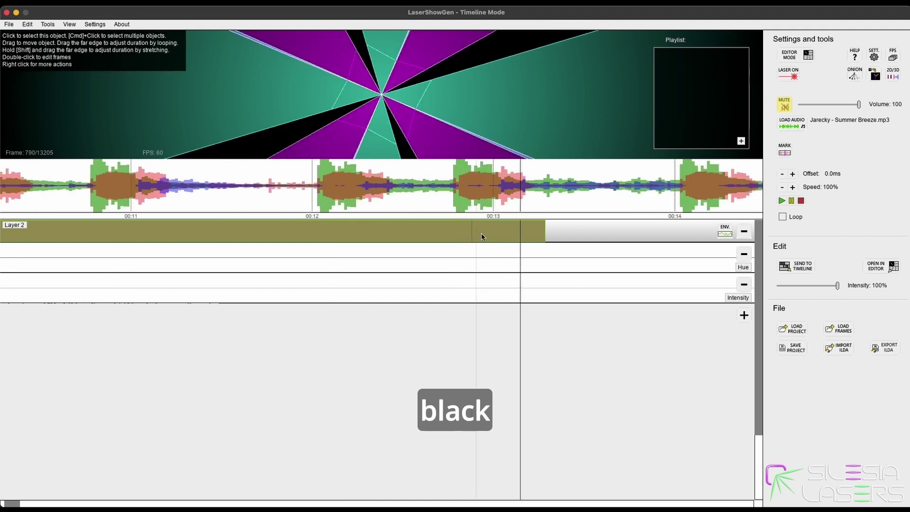
scroll(477, 236, "down", 1)
scroll(467, 236, "down", 1)
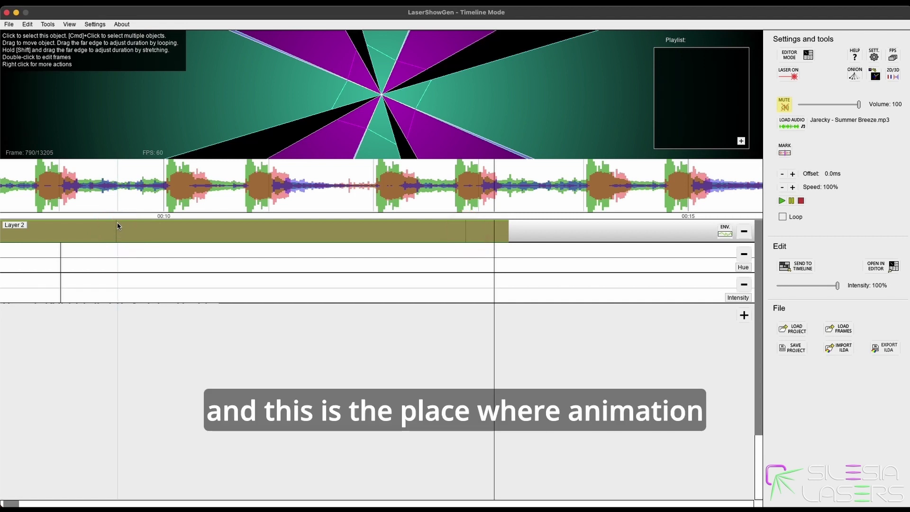
left_click(115, 208)
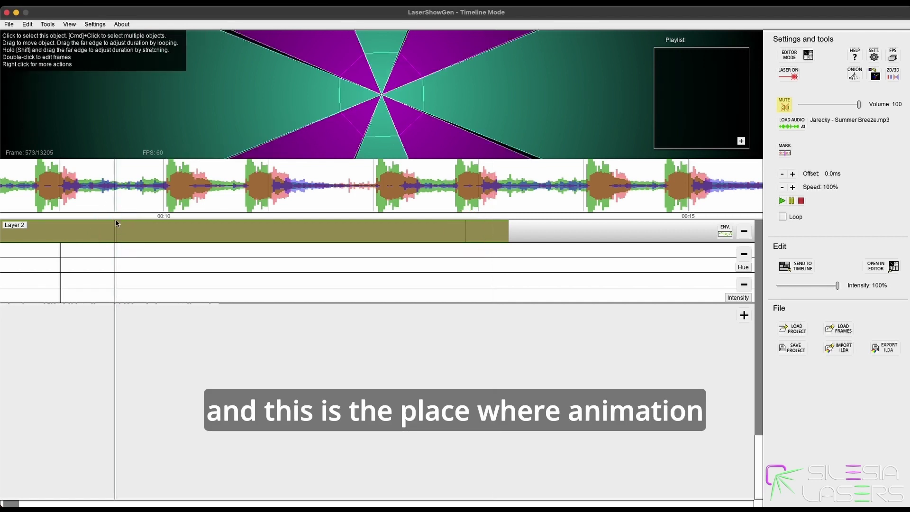
scroll(114, 212, "up", 1)
scroll(117, 206, "up", 2)
scroll(125, 219, "down", 3)
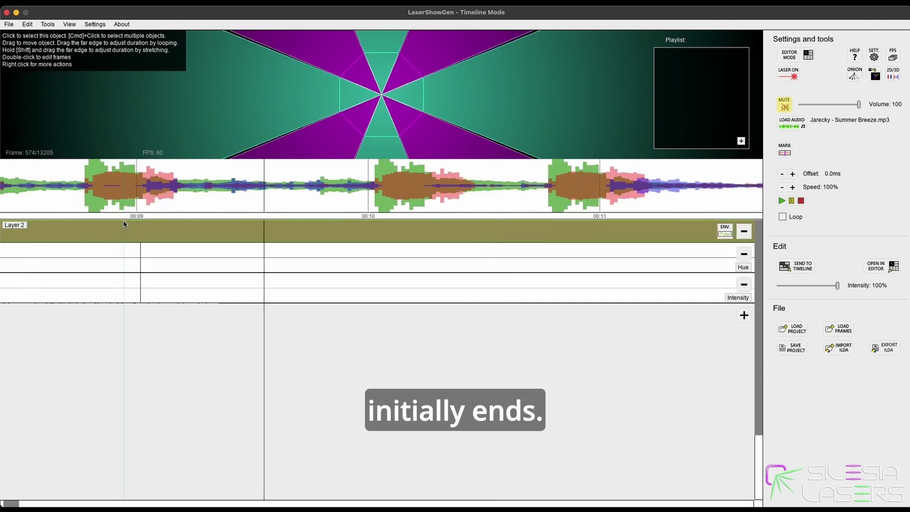
scroll(306, 232, "down", 1)
scroll(360, 232, "down", 1)
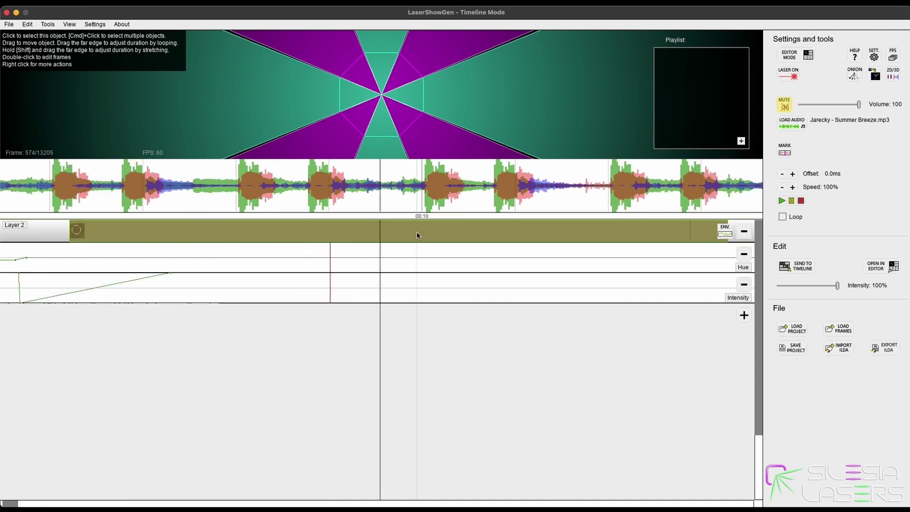
scroll(459, 229, "down", 1)
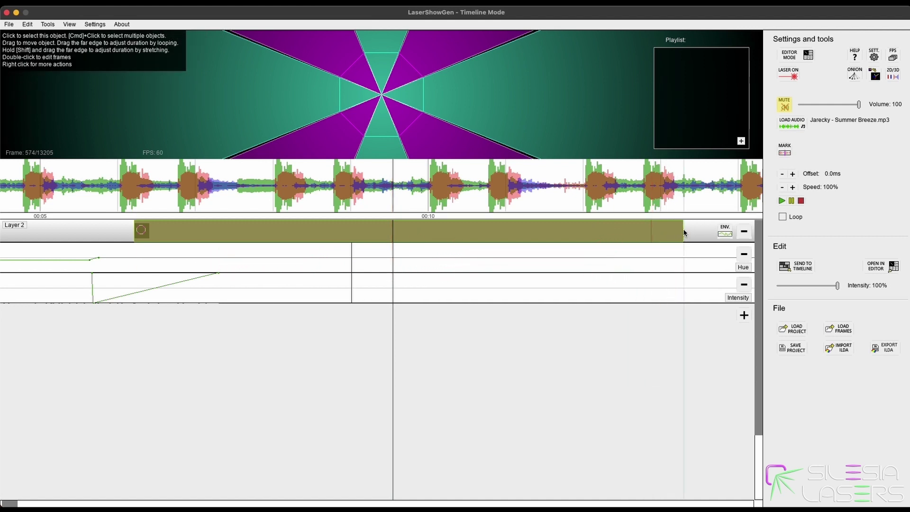
- Shorten the Layer 2 clip, then Shift-drag its edge out so it ends around 00:12
left_click_drag(681, 235, 391, 237)
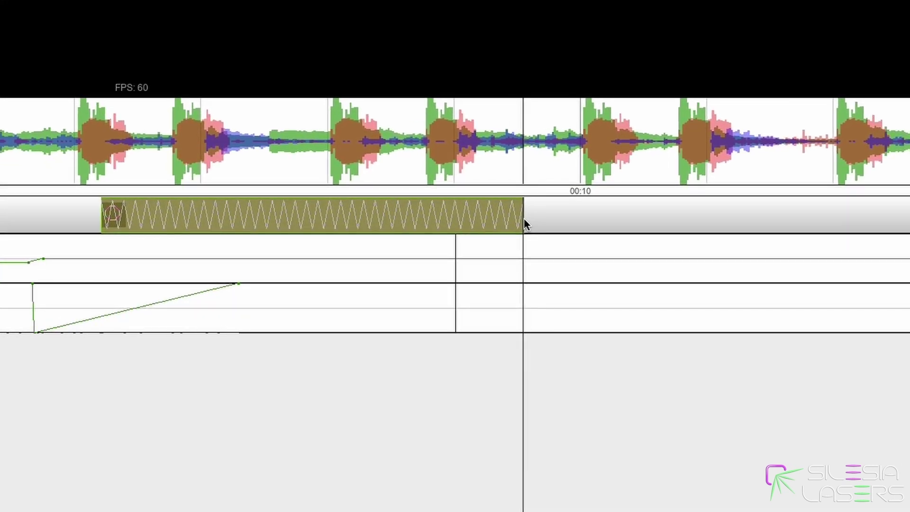
left_click_drag(523, 221, 836, 197)
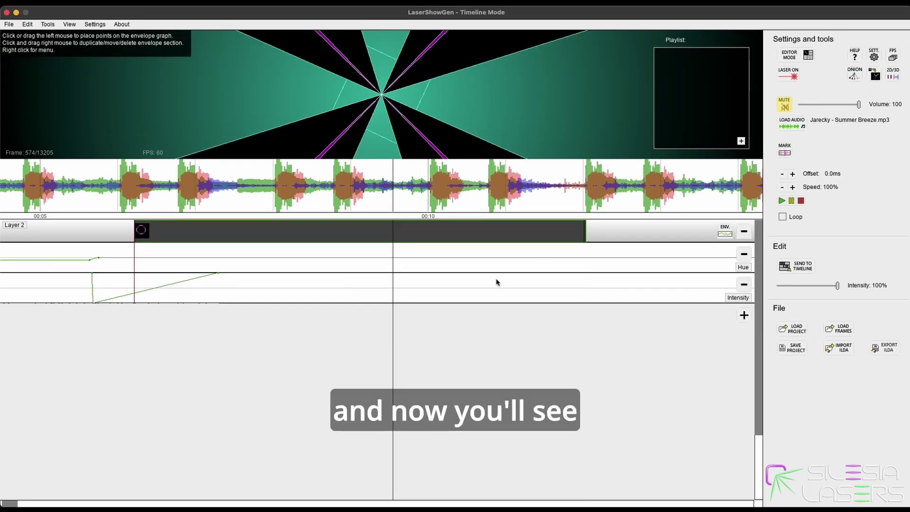
- Play from just before the clip to preview the slowed animation, then stop
left_click(134, 201)
key("space")
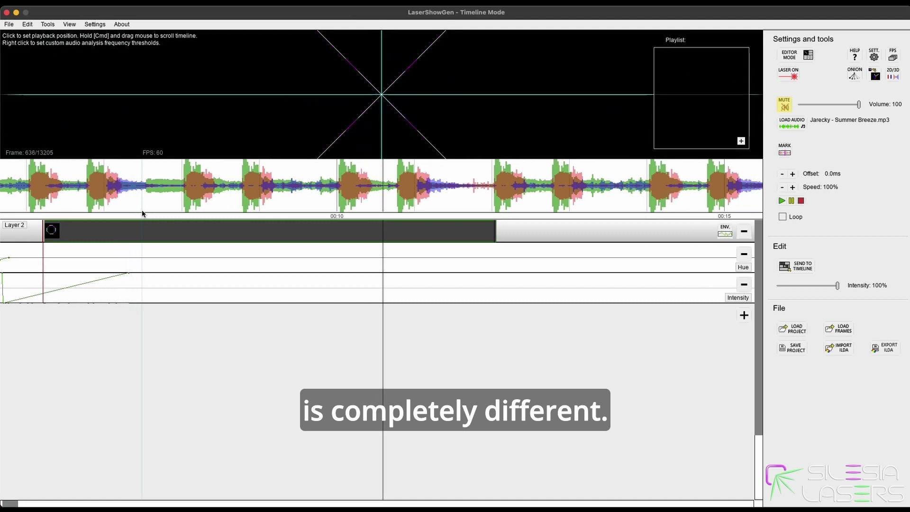
key("space")
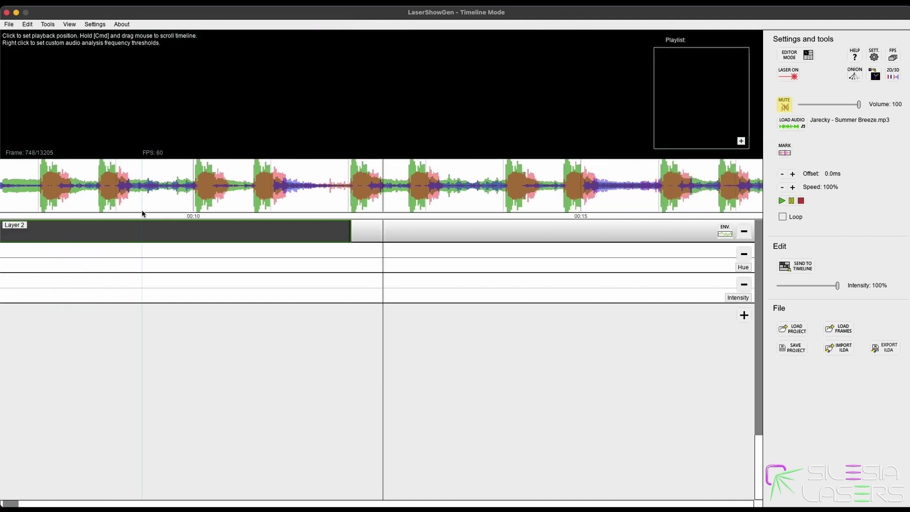
- Move the clip slightly earlier, then undo so it ends just before 00:10 again
scroll(142, 214, "down", 2)
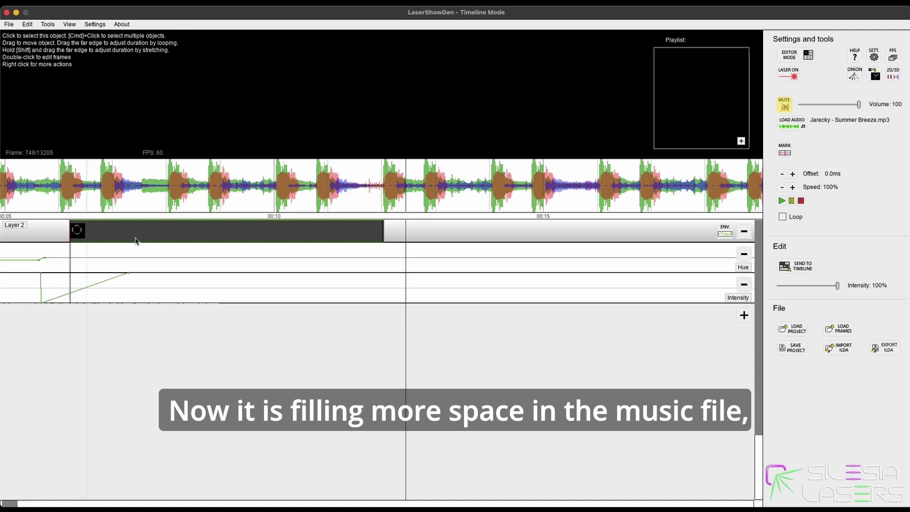
left_click_drag(70, 218, 58, 219)
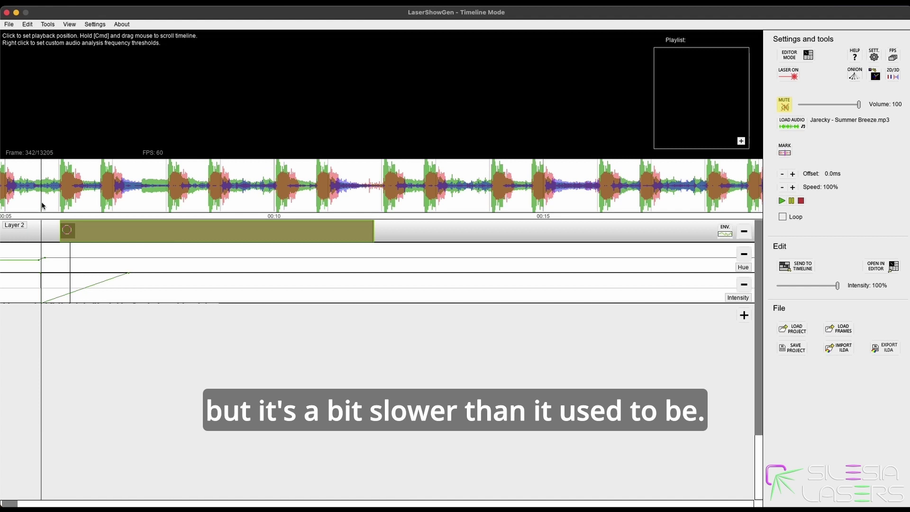
left_click(47, 208)
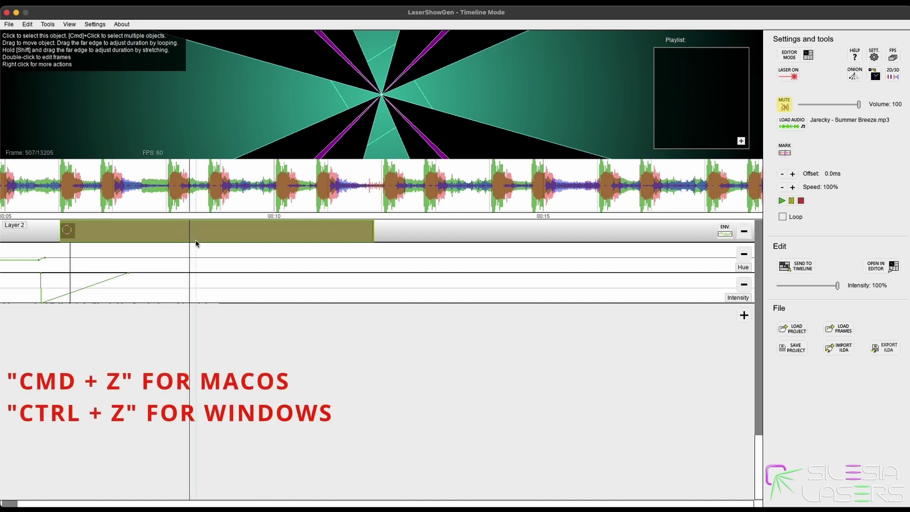
key("super+z")
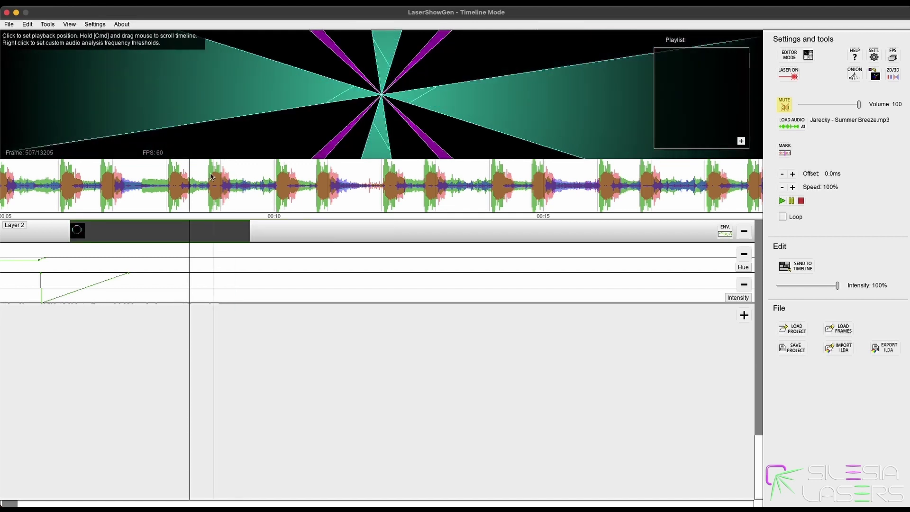
- Check the Edit menu's undo/redo commands and stop playback before the clip
left_click(35, 25)
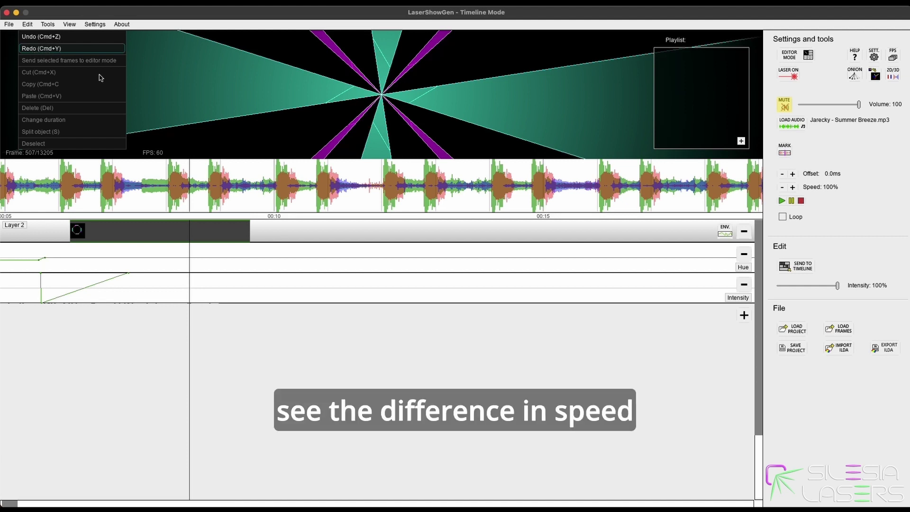
left_click(261, 244)
left_click_drag(90, 198, 68, 199)
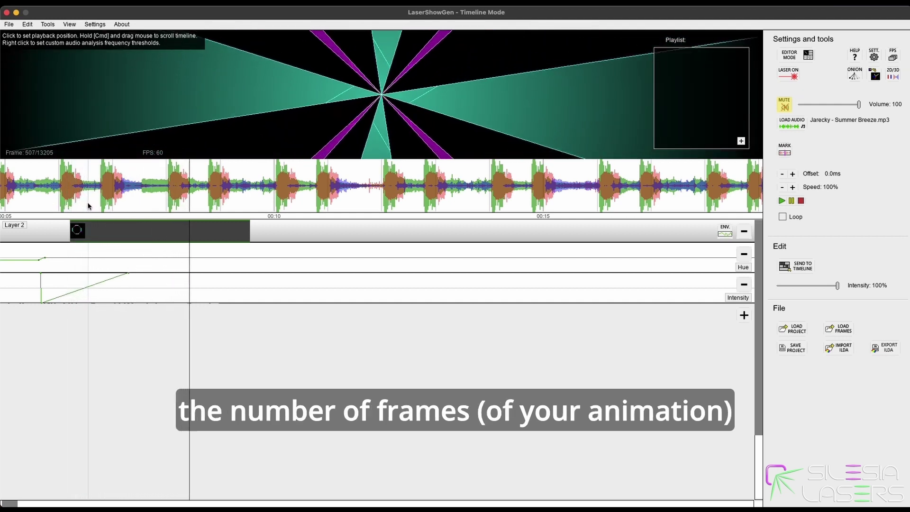
key("space")
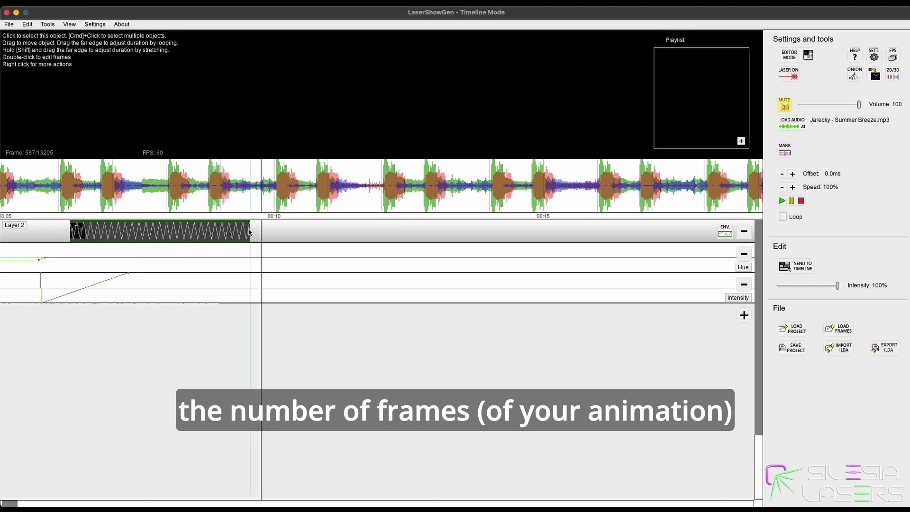
- Loop the clip out to about 00:16, then delete it and undo to restore it
left_click_drag(249, 232, 611, 231)
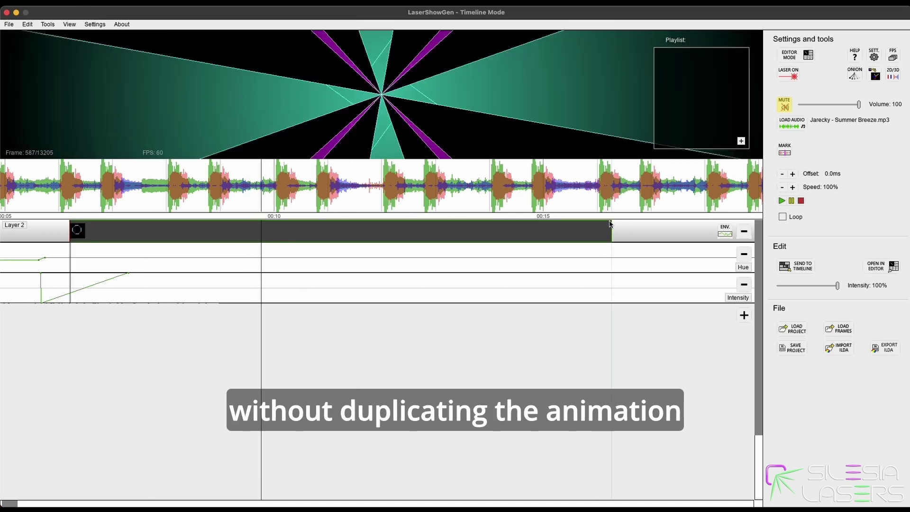
left_click(74, 204)
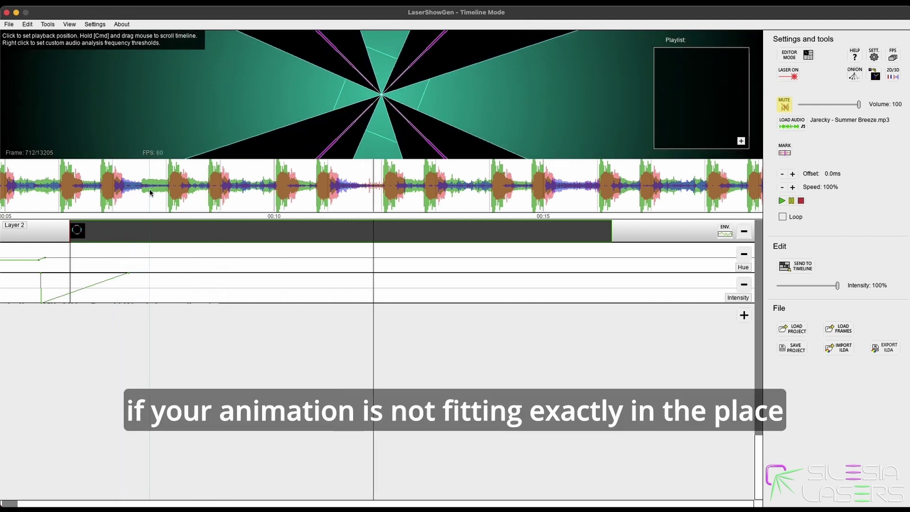
left_click(318, 237)
key("Delete")
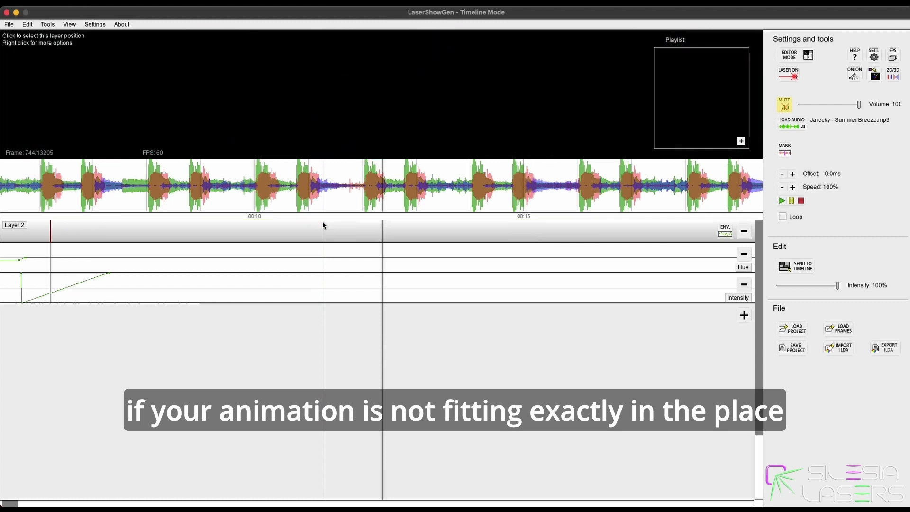
left_click(244, 230)
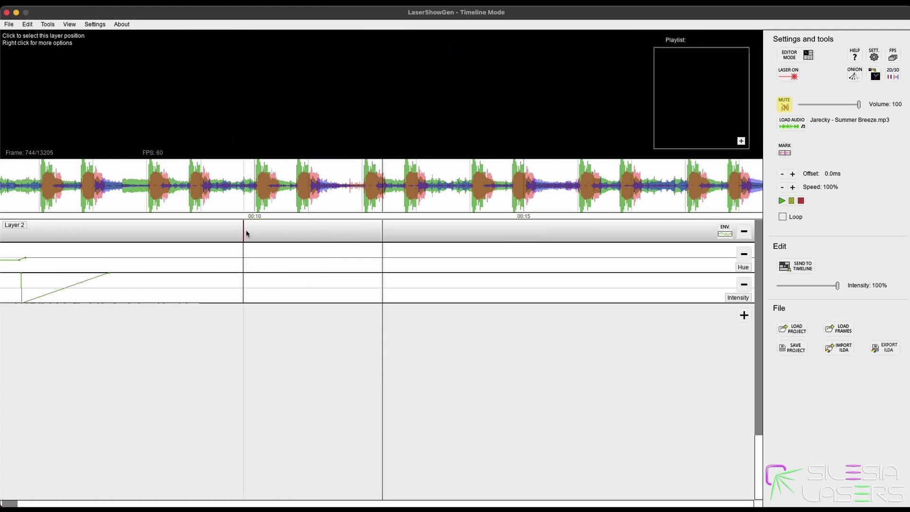
key("super+z")
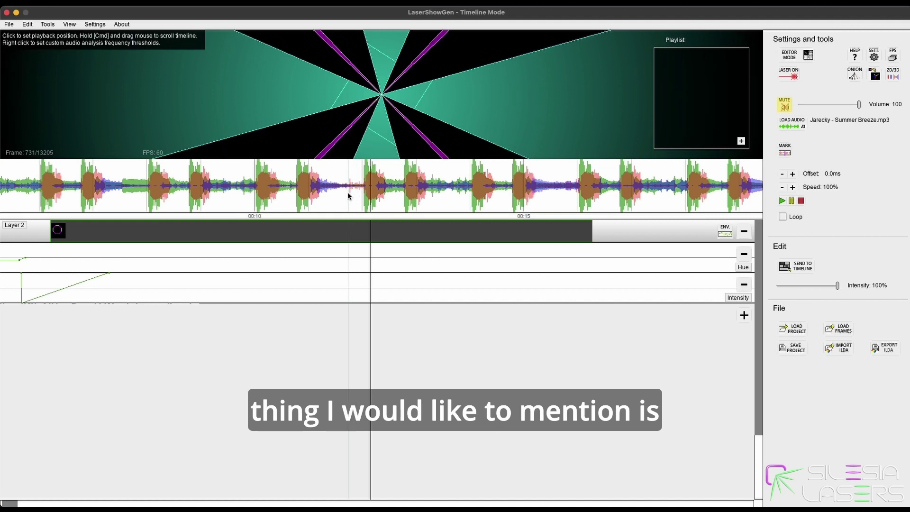
- Zoom out and set playback to the first Layer 2 clip's start, around frame 374
scroll(327, 195, "down", 2)
left_click(127, 190)
left_click(230, 197)
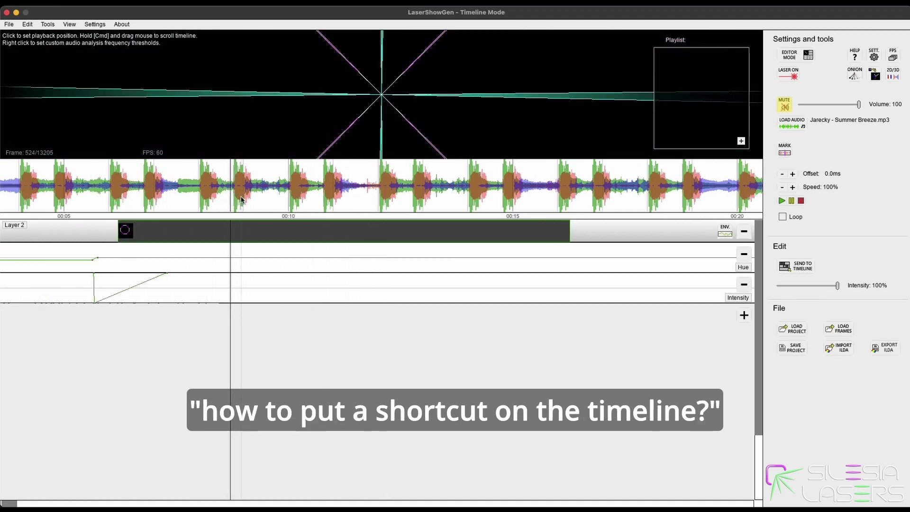
left_click(118, 200)
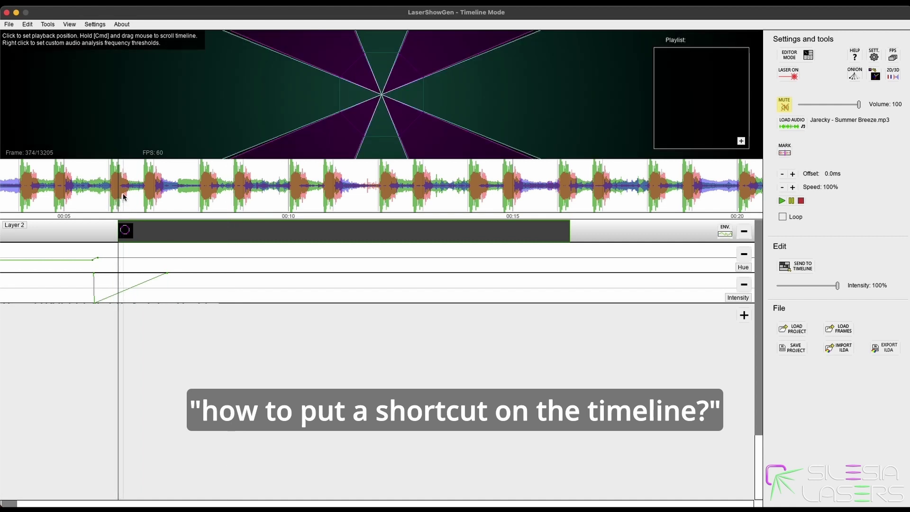
- Select the first Layer 2 clip and drag it a few pixels to the left
scroll(123, 196, "down", 2)
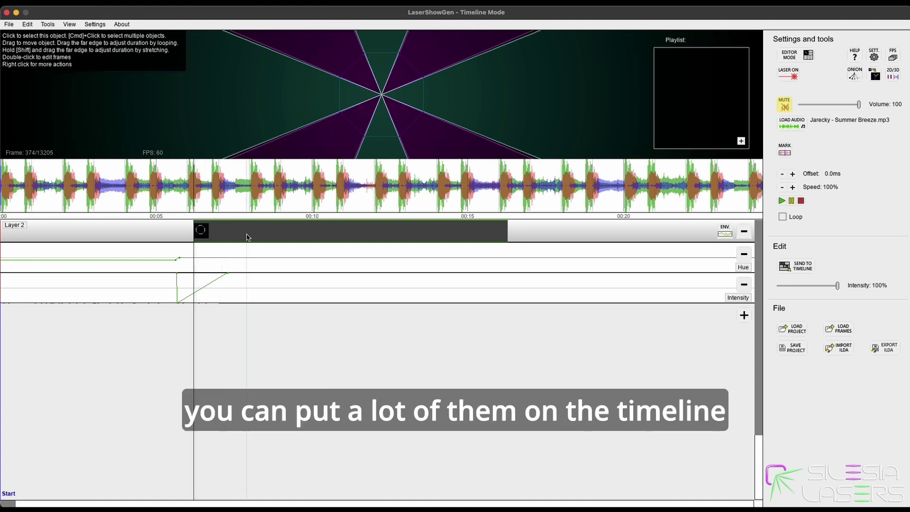
scroll(252, 229, "down", 1)
scroll(251, 227, "down", 2)
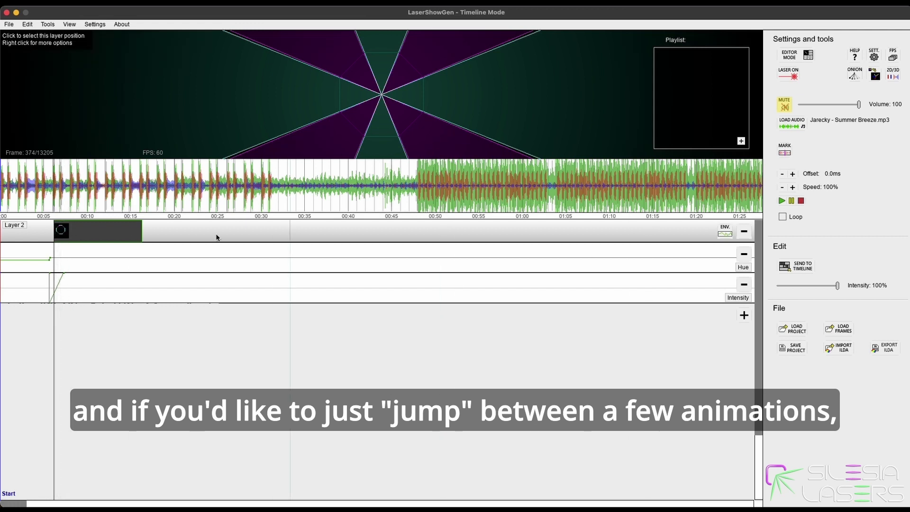
left_click(127, 229)
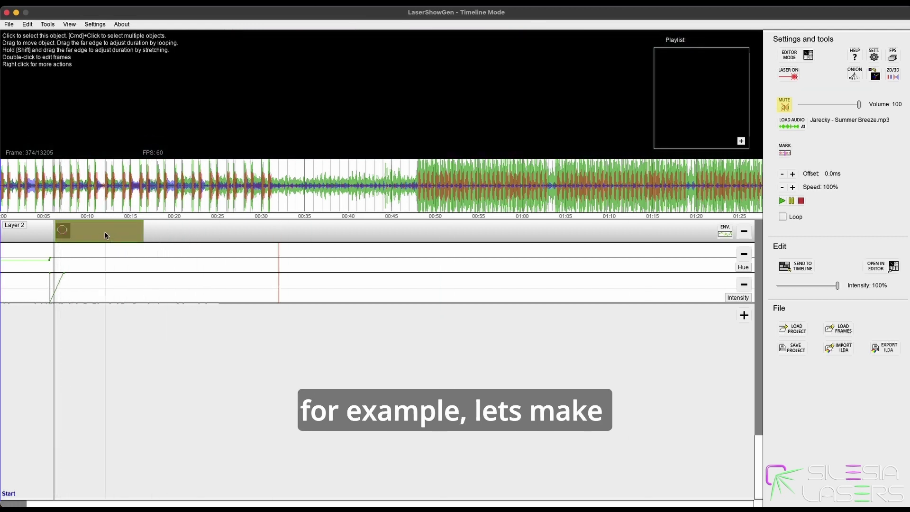
left_click_drag(102, 231, 99, 231)
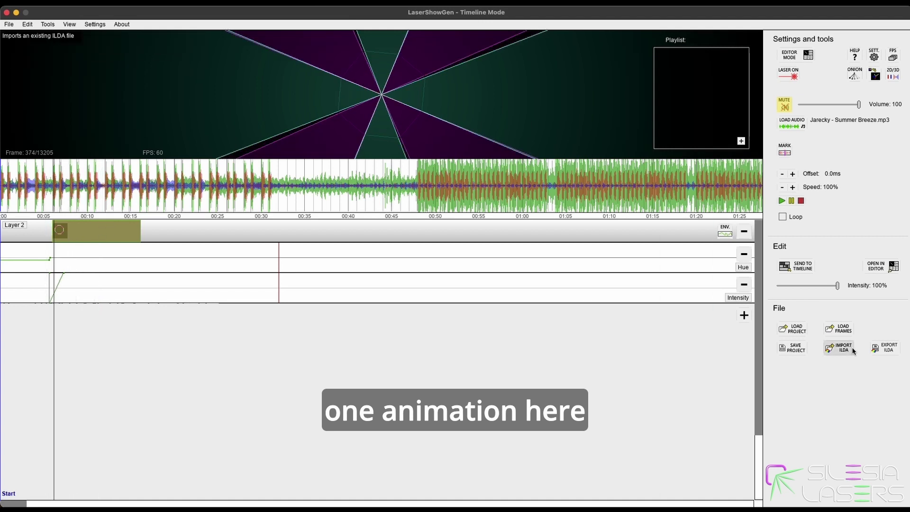
- Import Angles 1.ild onto Layer 2 at 00:35
left_click(307, 227)
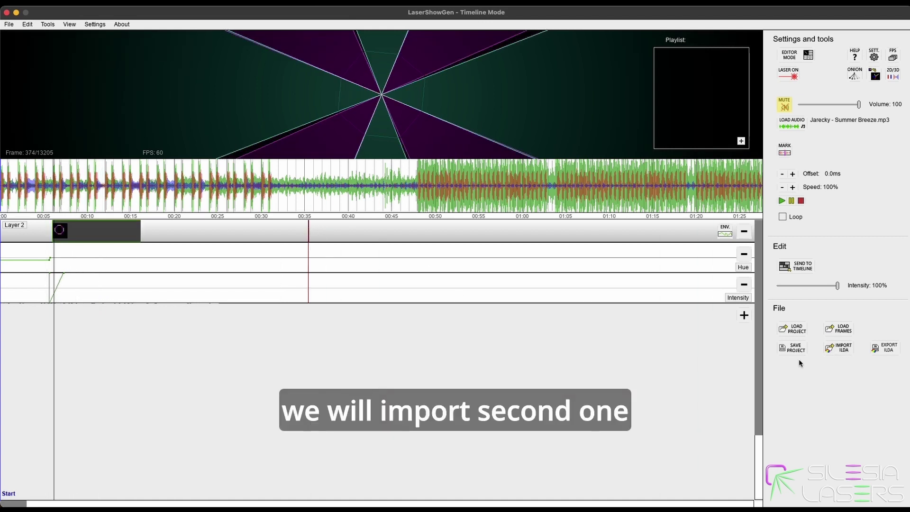
left_click(837, 351)
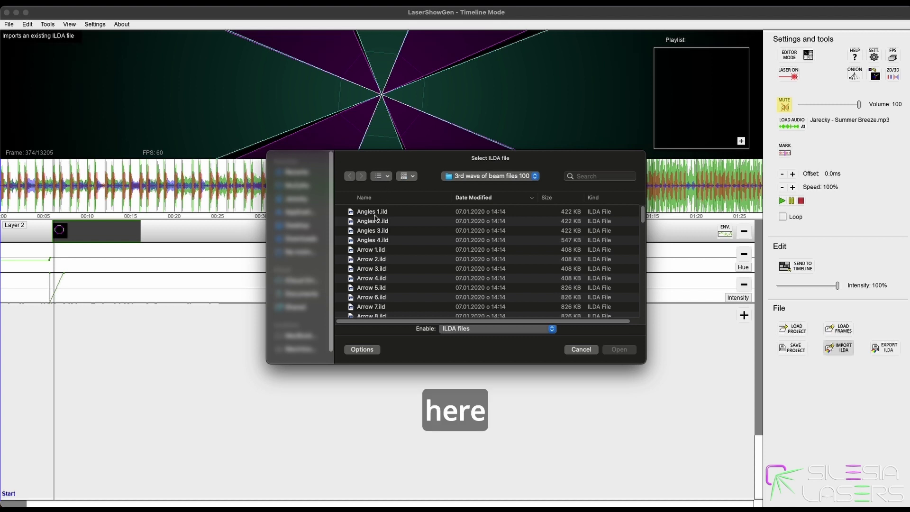
double_click(375, 215)
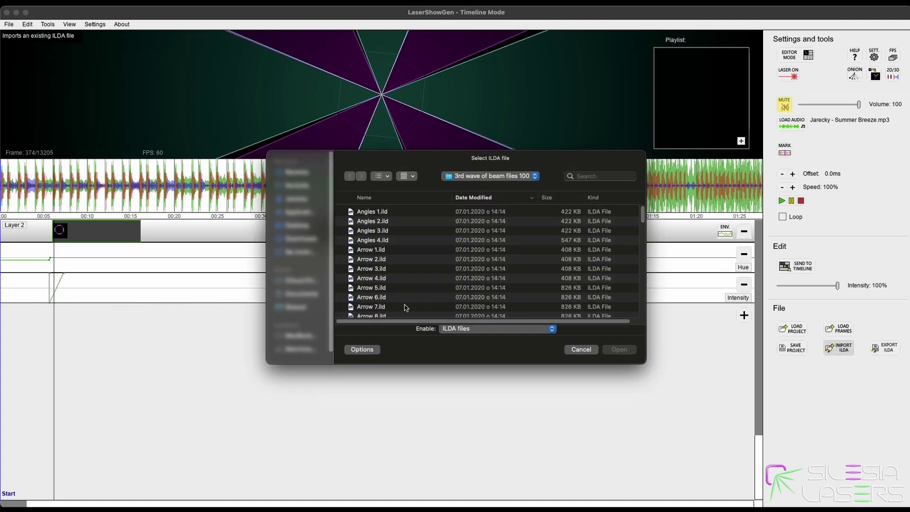
- Import another ILDA animation at 00:50 and stretch its end to about 01:00
scroll(454, 261, "down", 5)
double_click(385, 294)
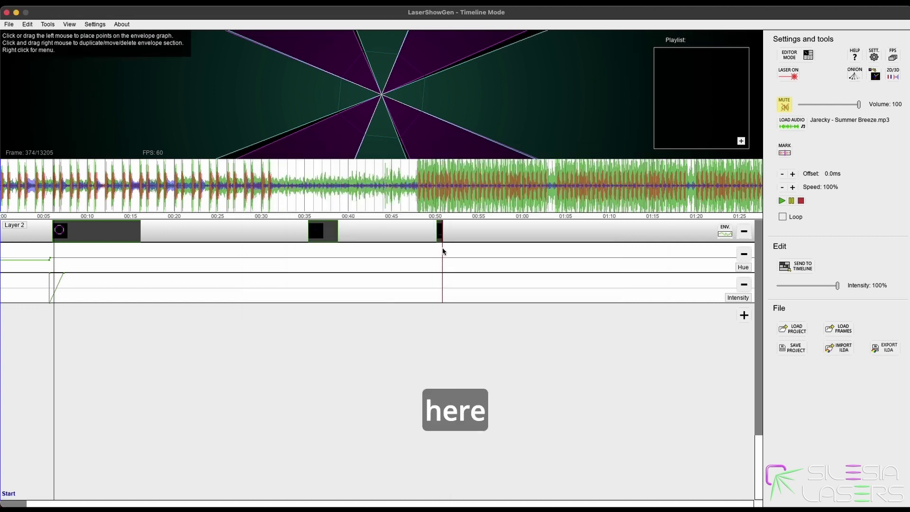
left_click_drag(442, 234, 524, 237)
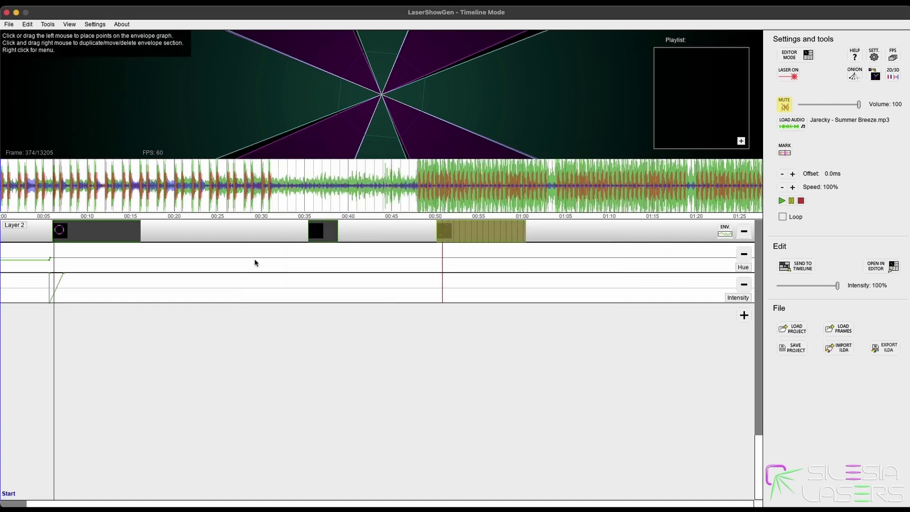
left_click(53, 205)
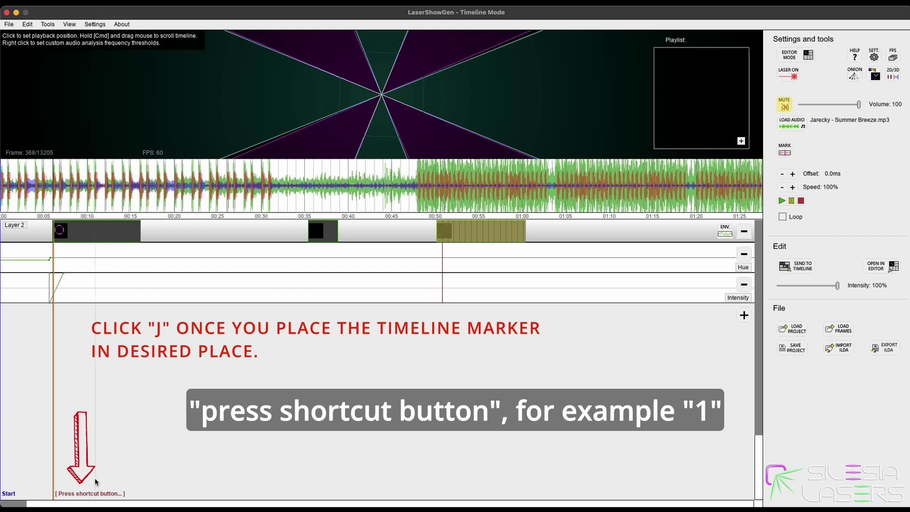
- Number the marker 1 and set a marker at the second animation's start at 00:35
key("1")
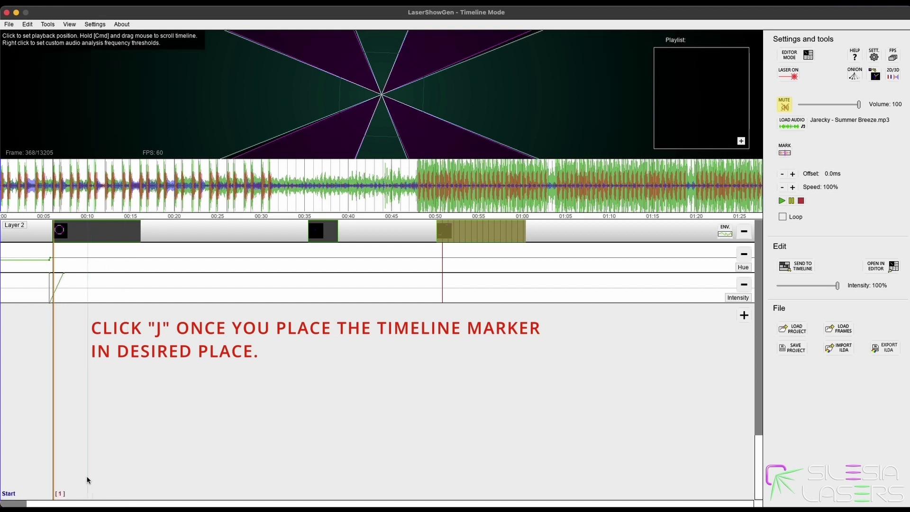
left_click(308, 207)
scroll(308, 207, "up", 5)
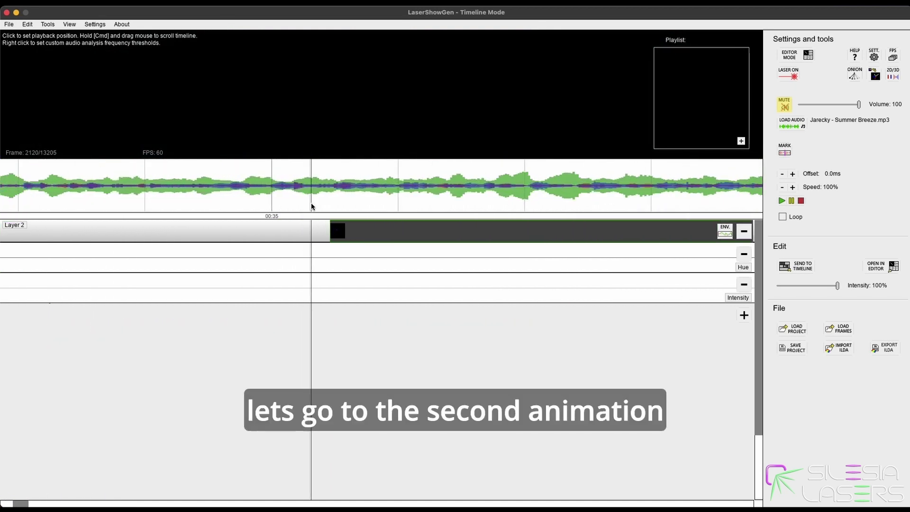
left_click(323, 232)
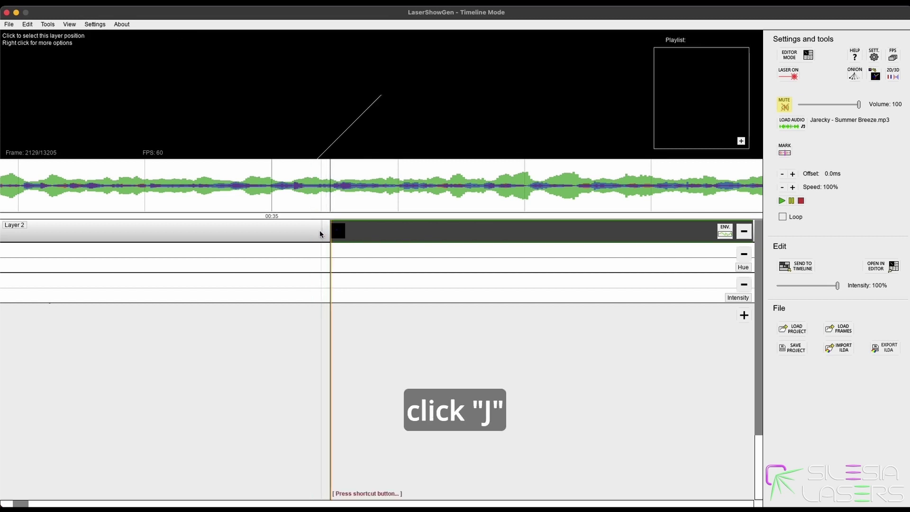
- Put the playback position at the third clip's start around 00:50
scroll(322, 236, "down", 5)
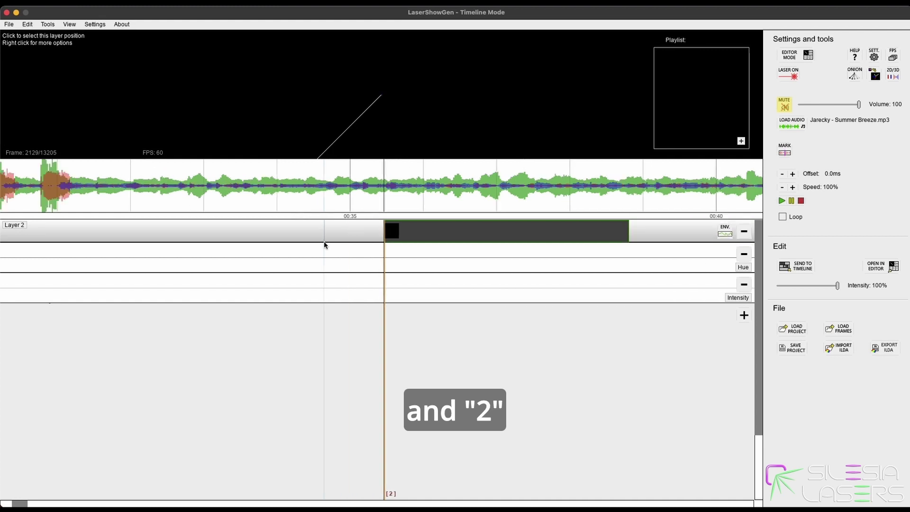
left_click(592, 208)
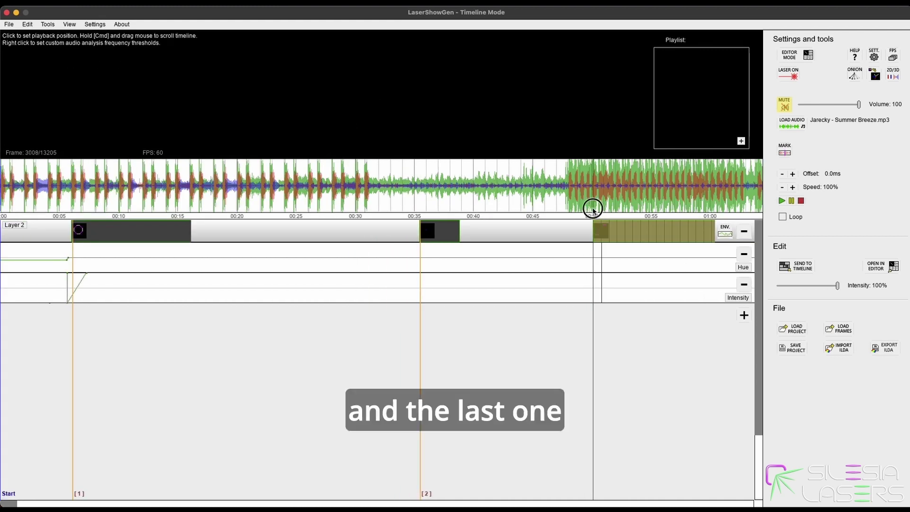
scroll(593, 211, "up", 5)
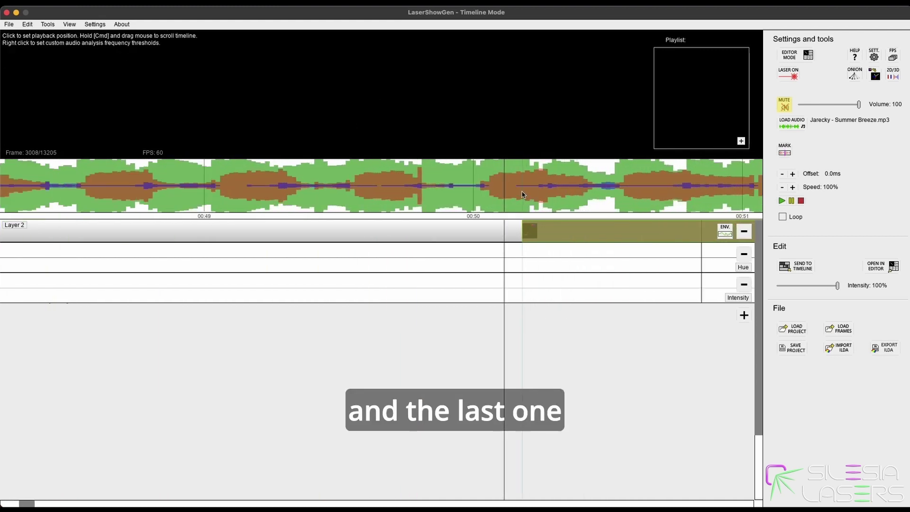
left_click(521, 194)
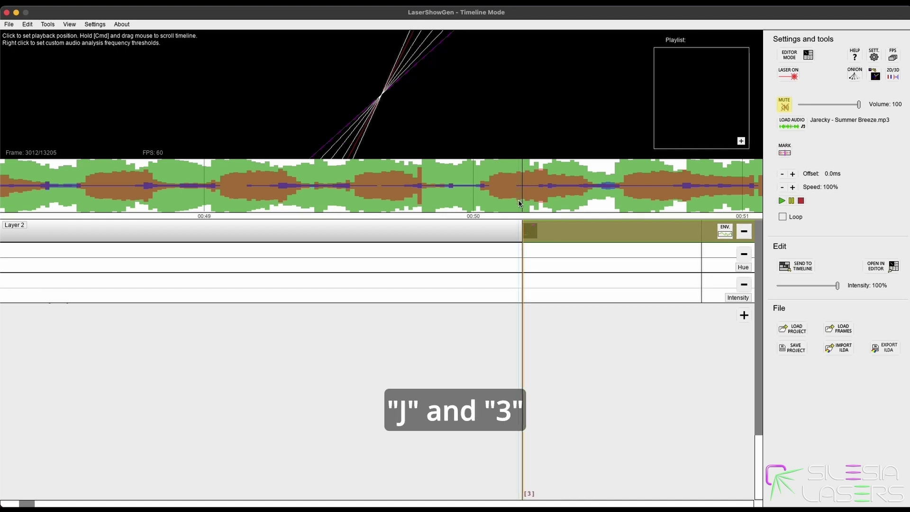
scroll(459, 298, "down", 5)
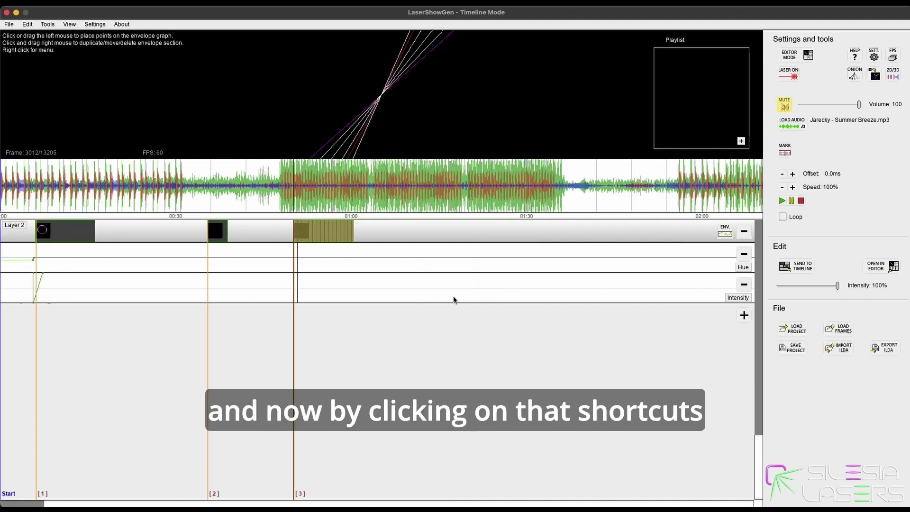
key("1")
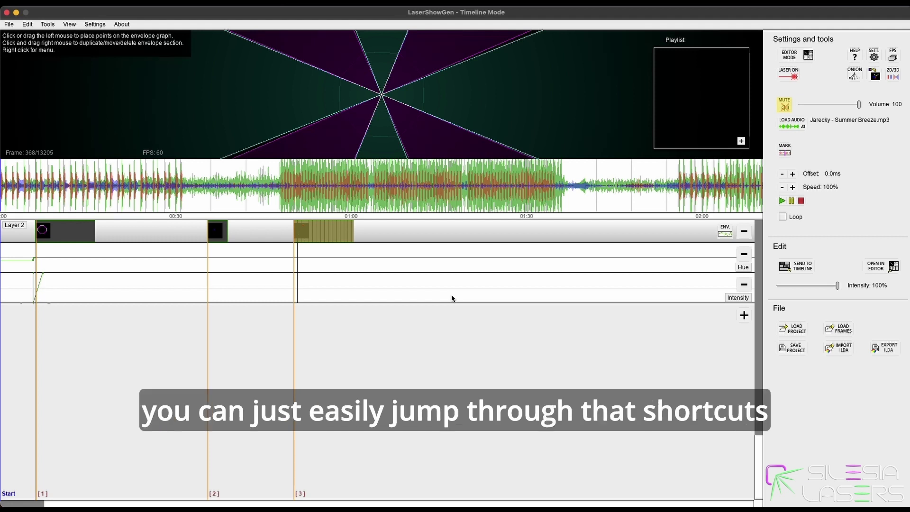
key("2")
key("3")
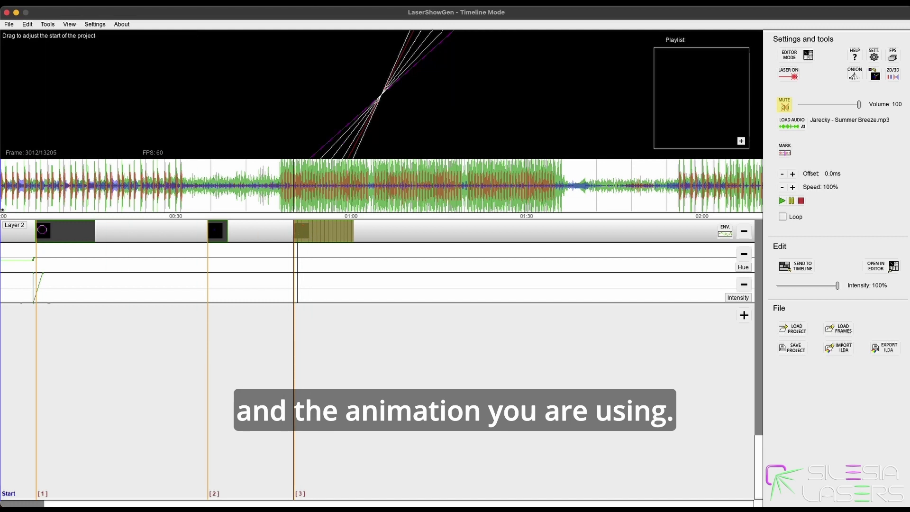
key("space")
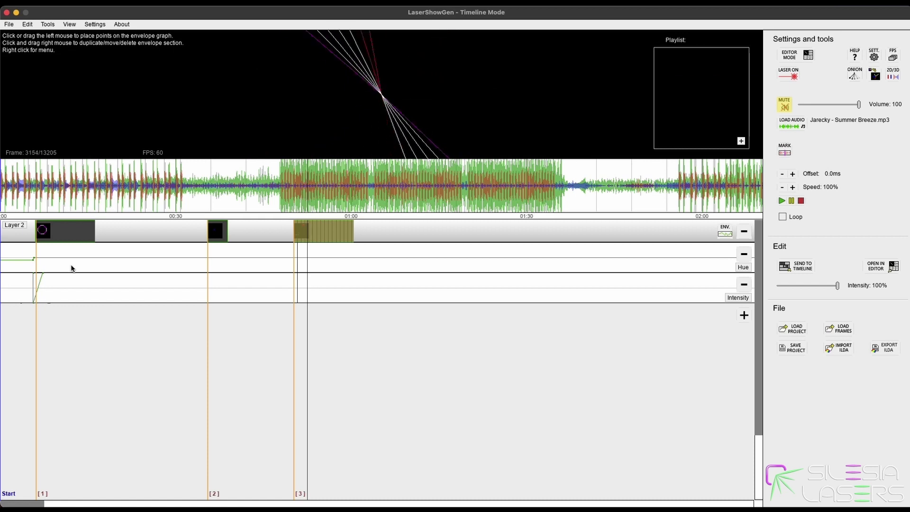
key("2")
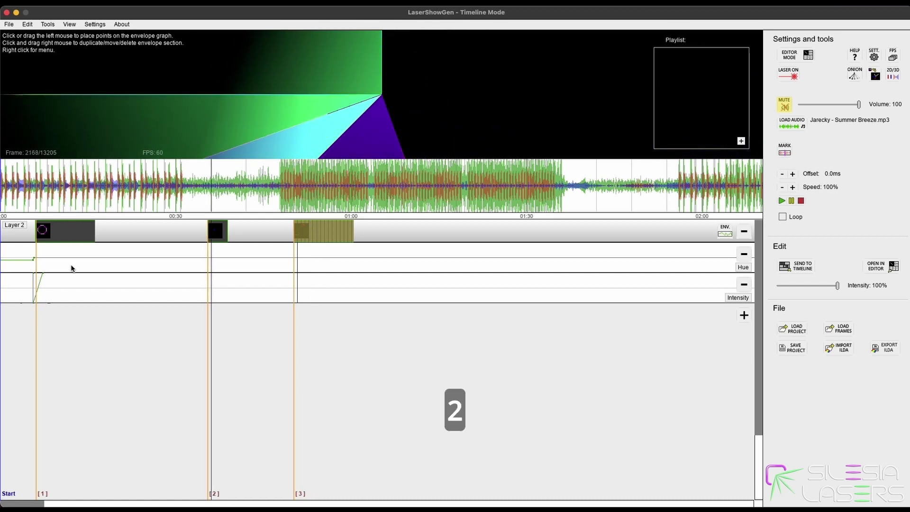
key("1")
key("2")
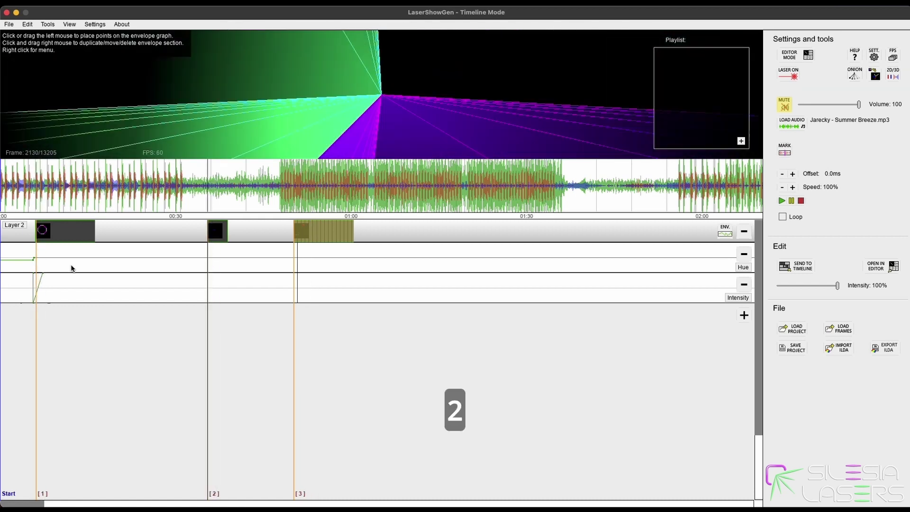
key("3")
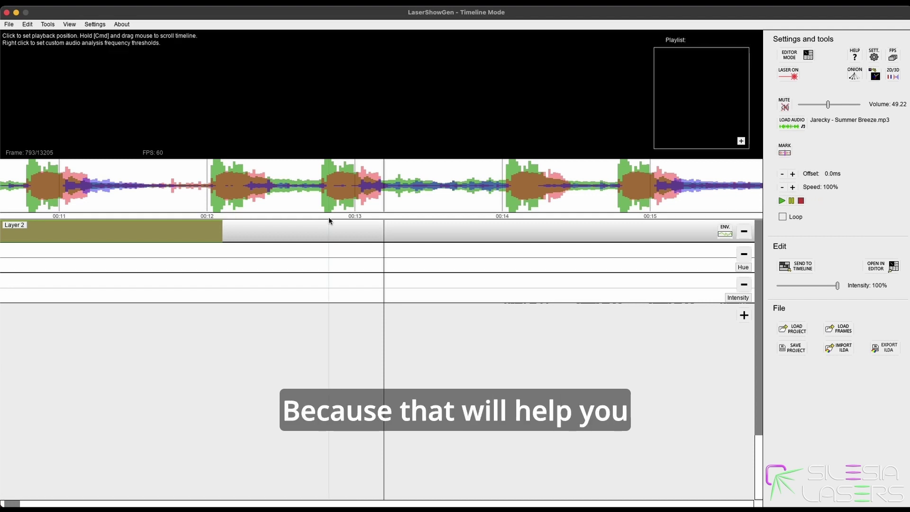
- Park the playhead just before the first Layer 2 clip and nudge that clip slightly earlier
scroll(328, 217, "down", 2)
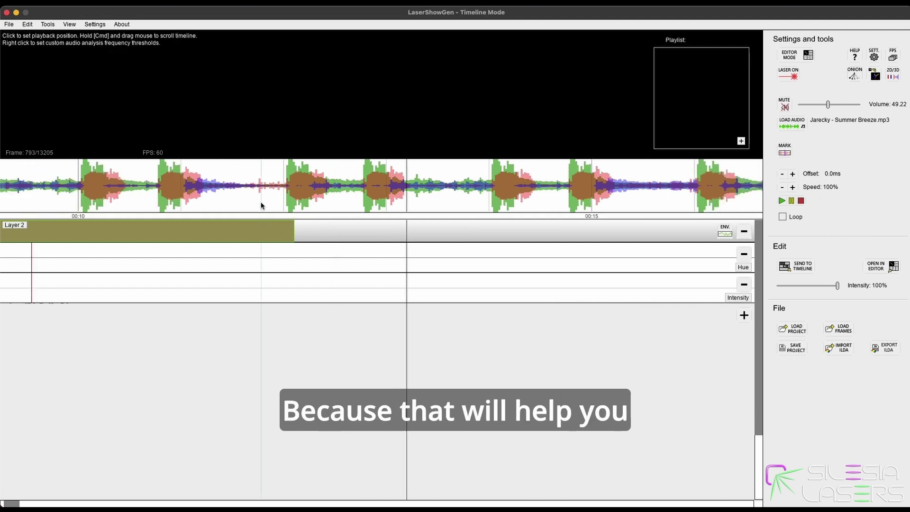
left_click_drag(243, 318, 347, 310)
left_click(49, 193)
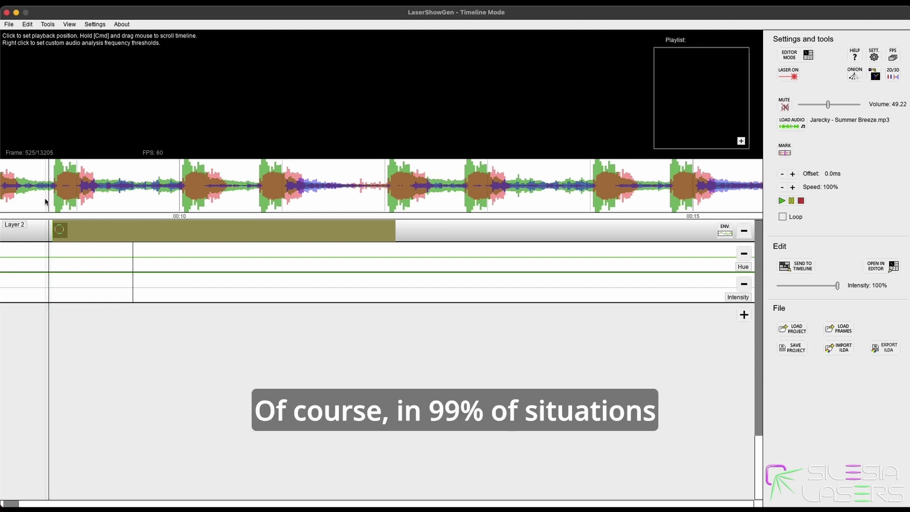
left_click_drag(80, 228, 74, 227)
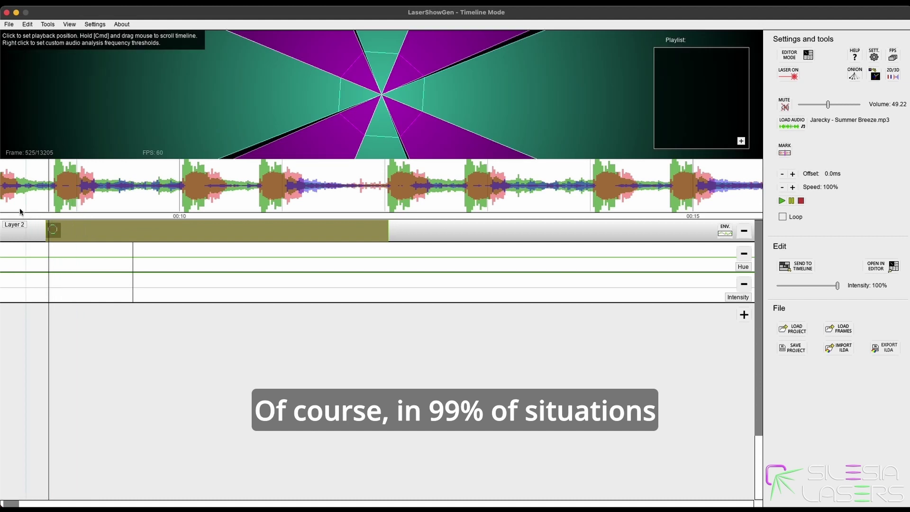
scroll(22, 203, "up", 5)
left_click(106, 224)
left_click_drag(106, 224, 81, 231)
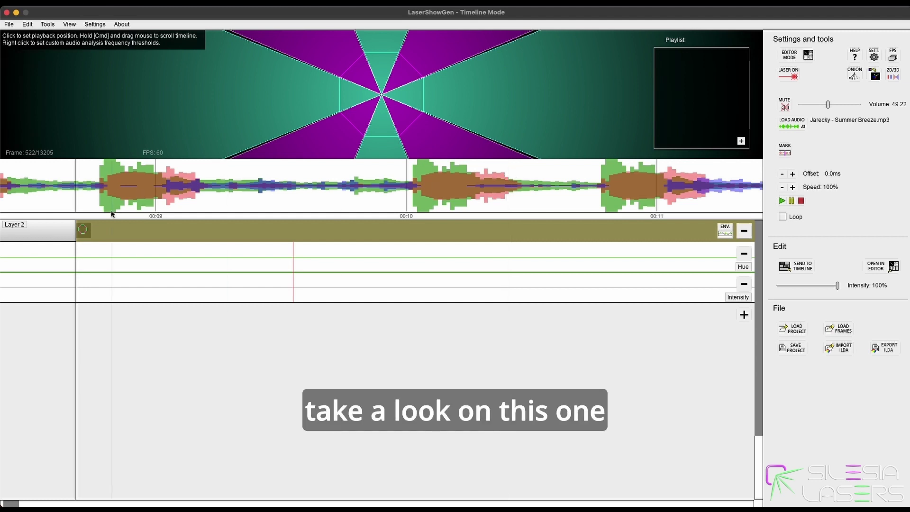
- Play the first clip's opening, then place the playhead on the first drum kick before 00:09
scroll(59, 198, "down", 5)
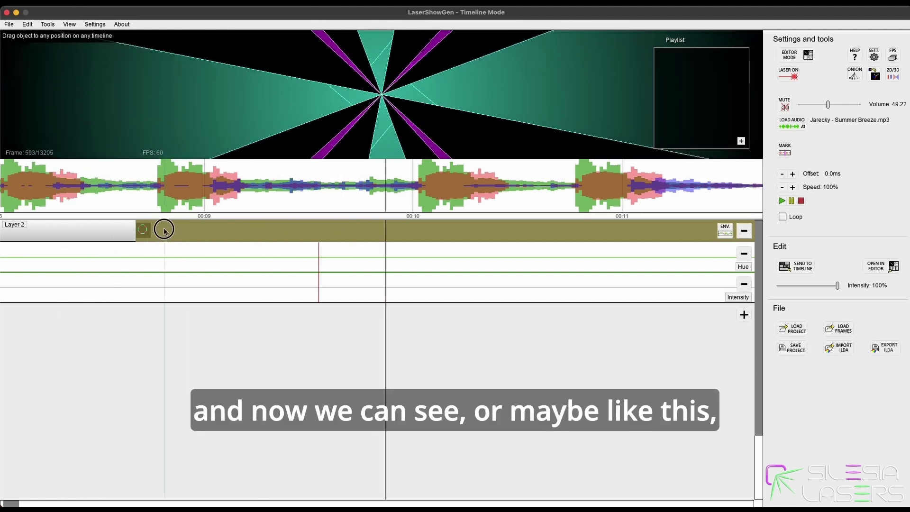
left_click(116, 204)
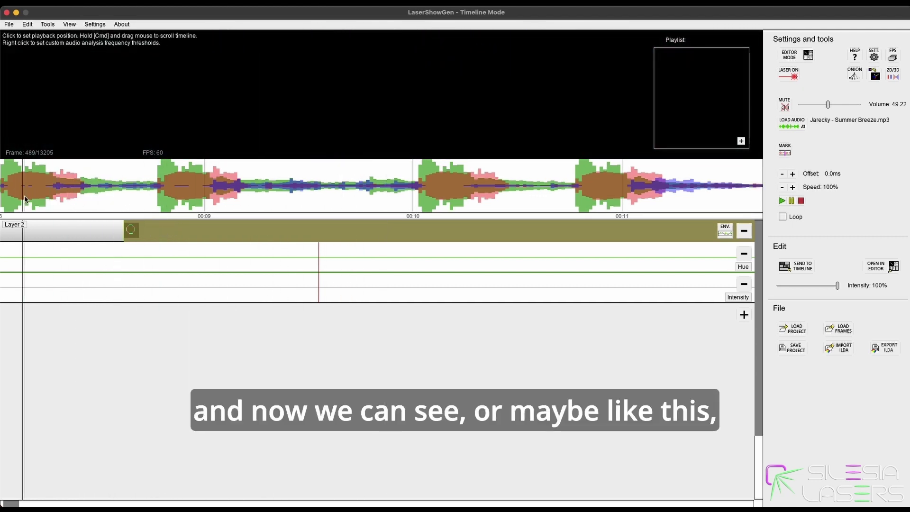
key("space")
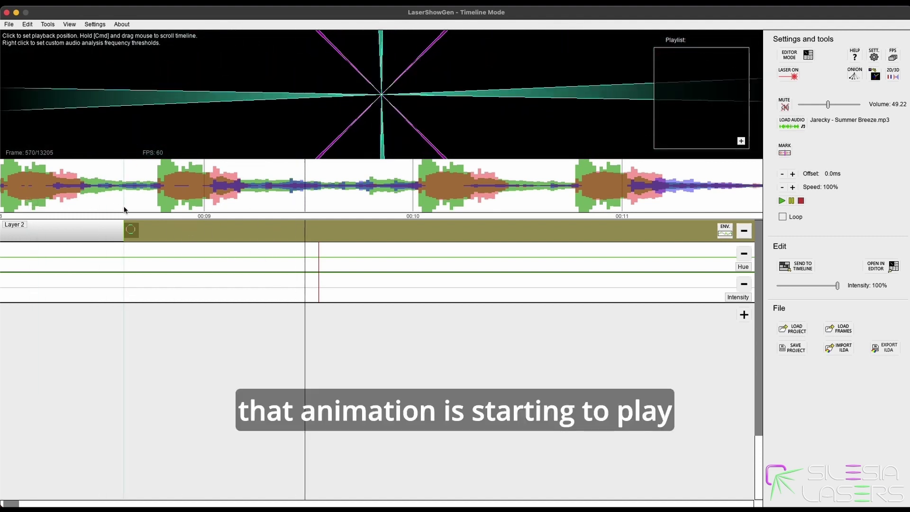
left_click_drag(113, 198, 156, 191)
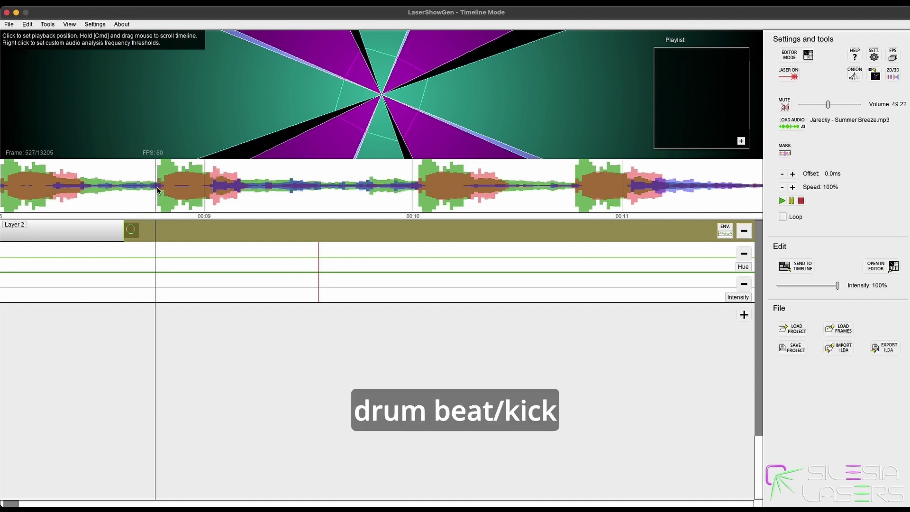
left_click_drag(111, 187, 156, 184)
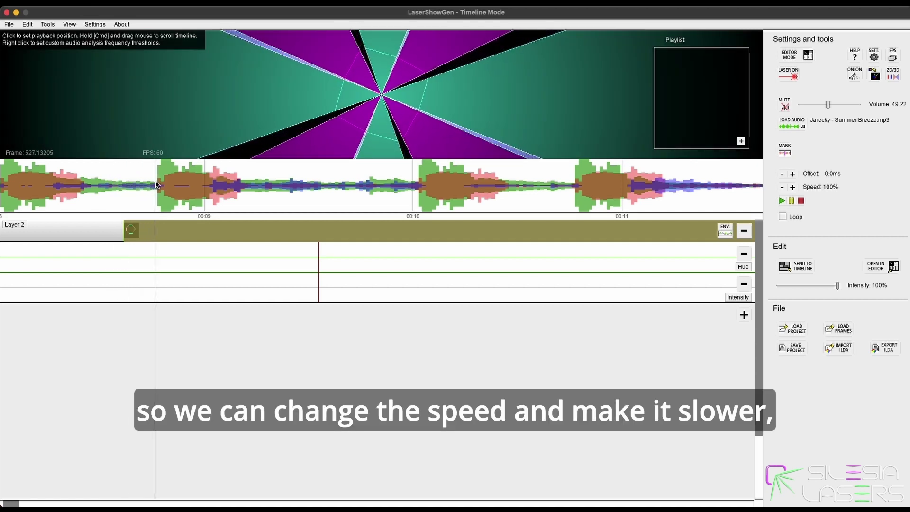
- Reduce playback speed to 67% and rewind to just before the first clip
left_click(781, 187)
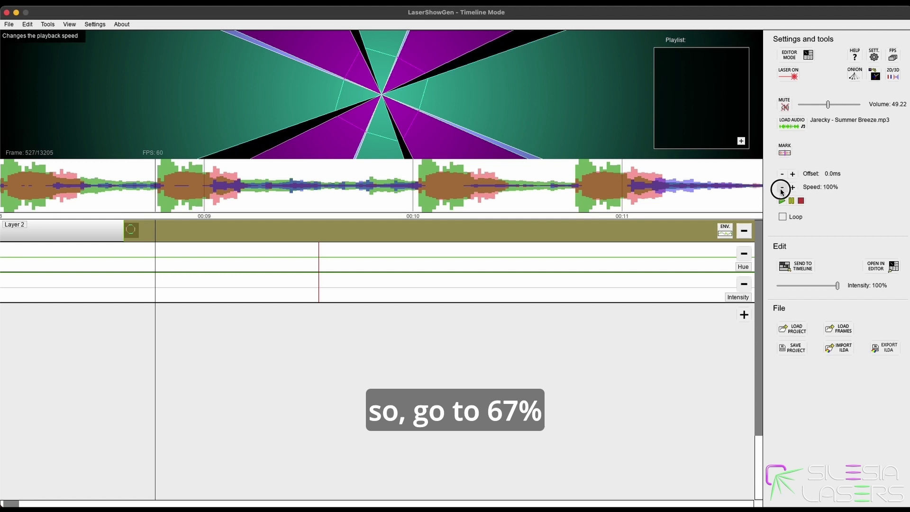
left_click(781, 187)
left_click(111, 199)
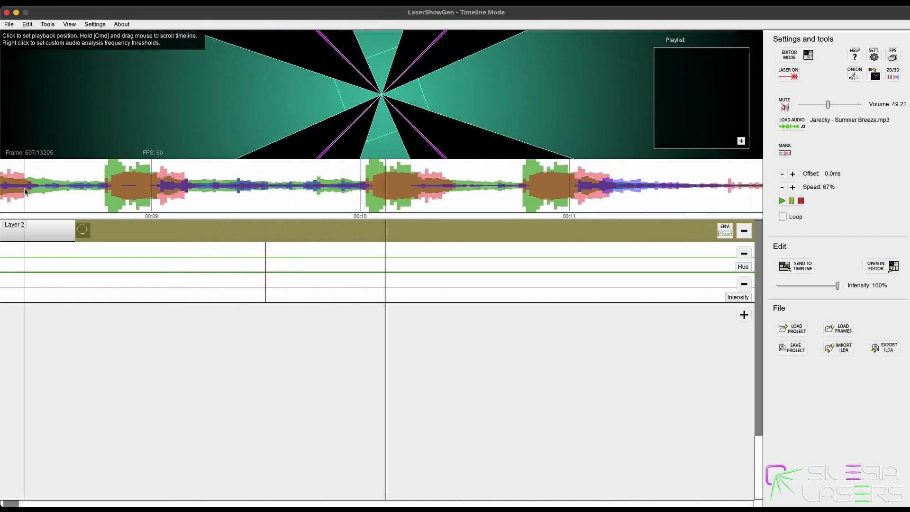
- Stop playback and drag the first Layer 2 clip later onto the drum kick
key("space")
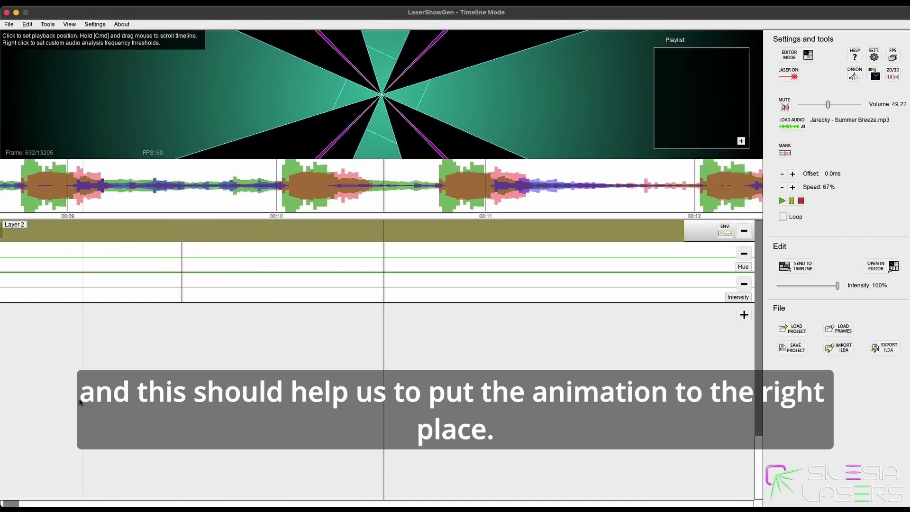
left_click_drag(79, 401, 234, 417)
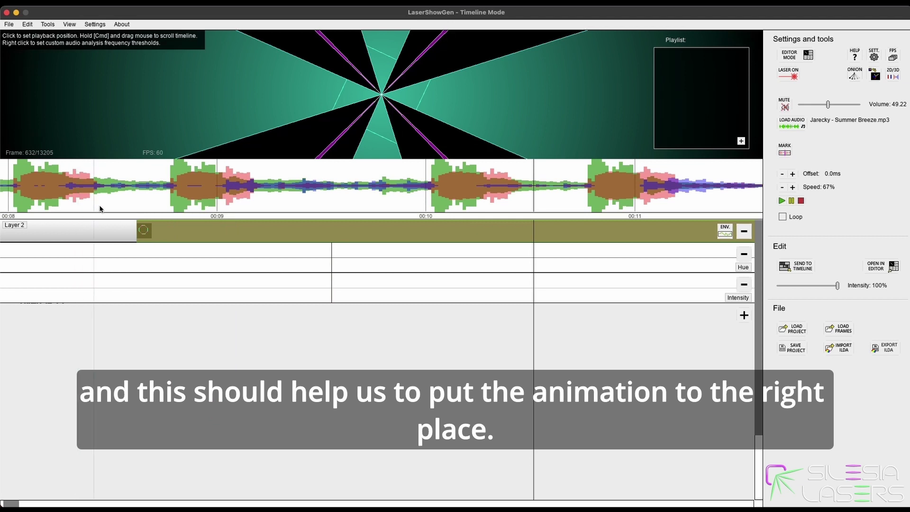
left_click_drag(144, 230, 180, 234)
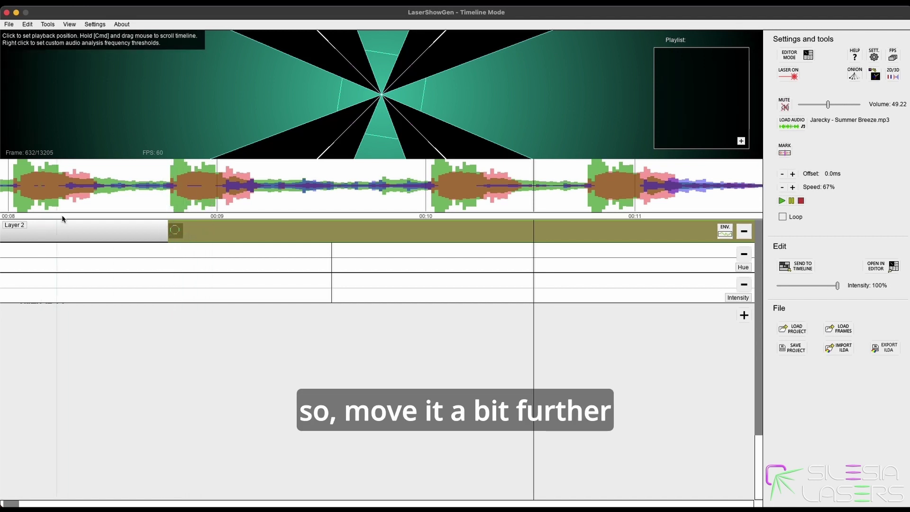
- Replay the clip's start at 67% speed to check its timing
left_click(54, 191)
key("space")
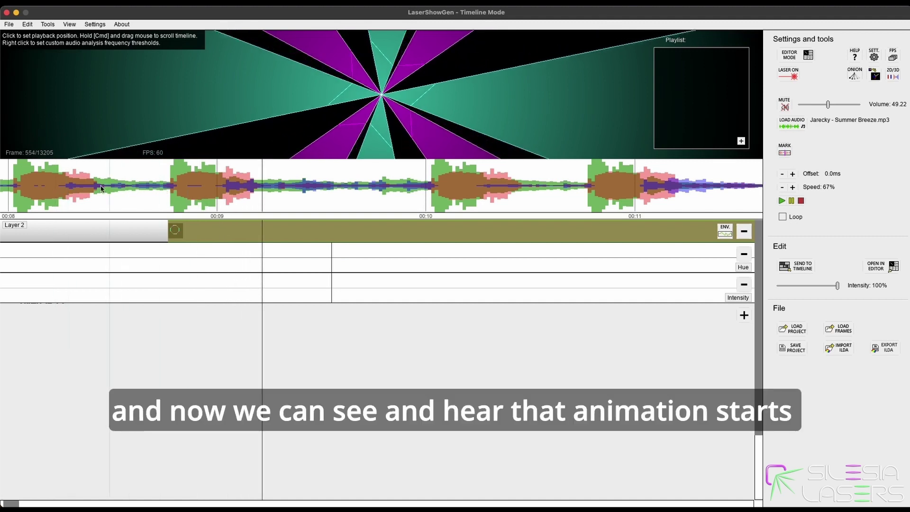
left_click(54, 190)
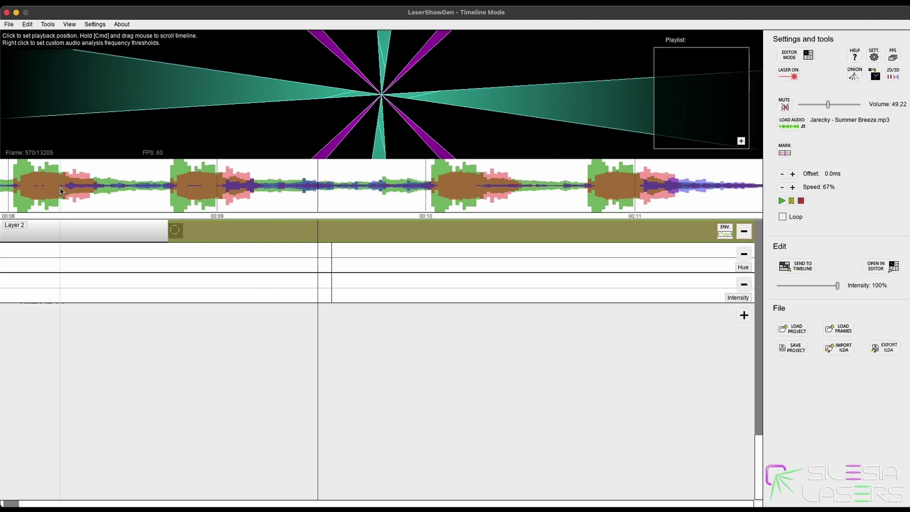
left_click(60, 189)
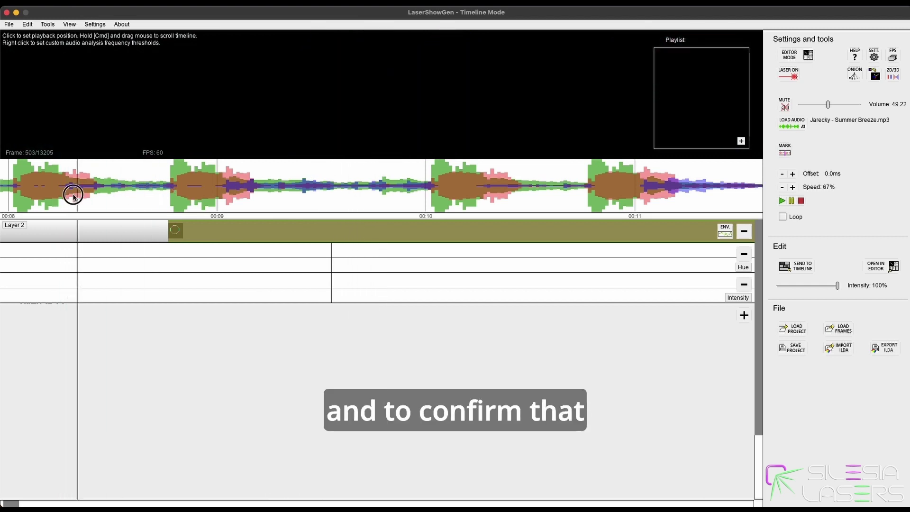
- Restore 100% speed, play to confirm the clip lands on the beat, then return into the clip
left_click(792, 187)
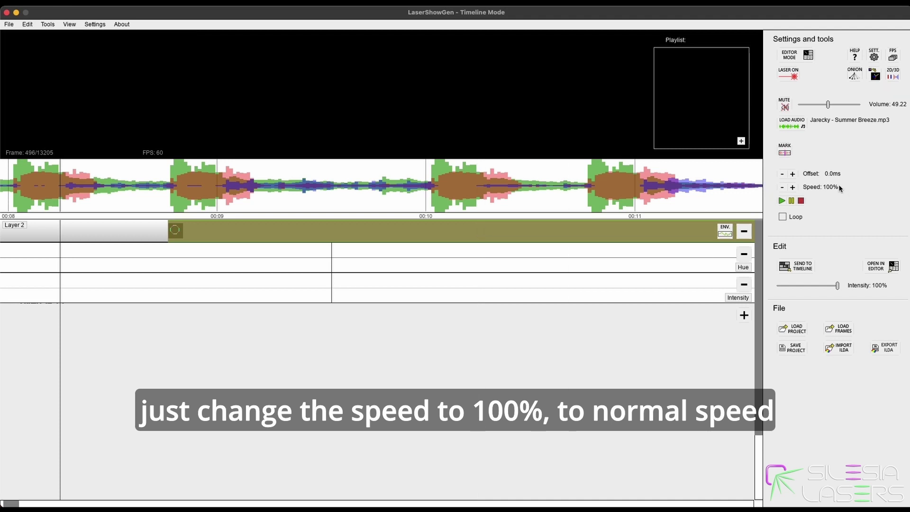
key("space")
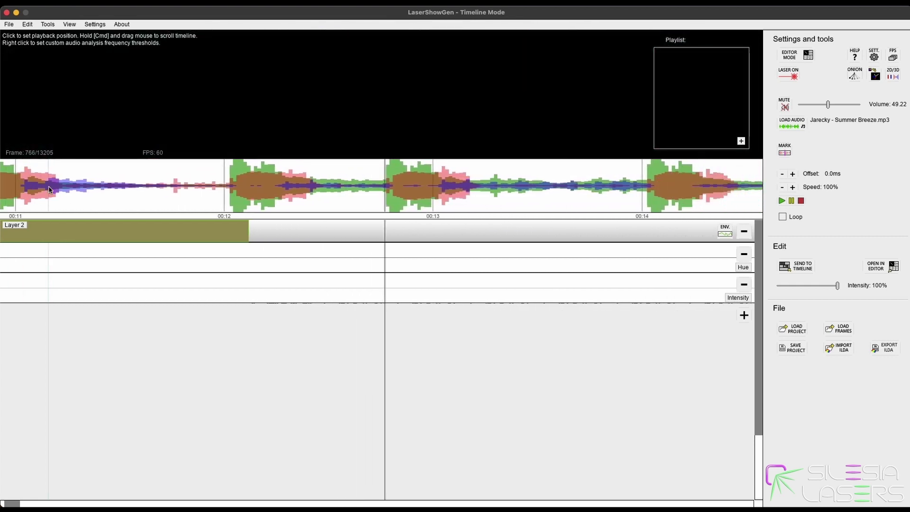
key("space")
left_click_drag(116, 453, 489, 376)
left_click(388, 452)
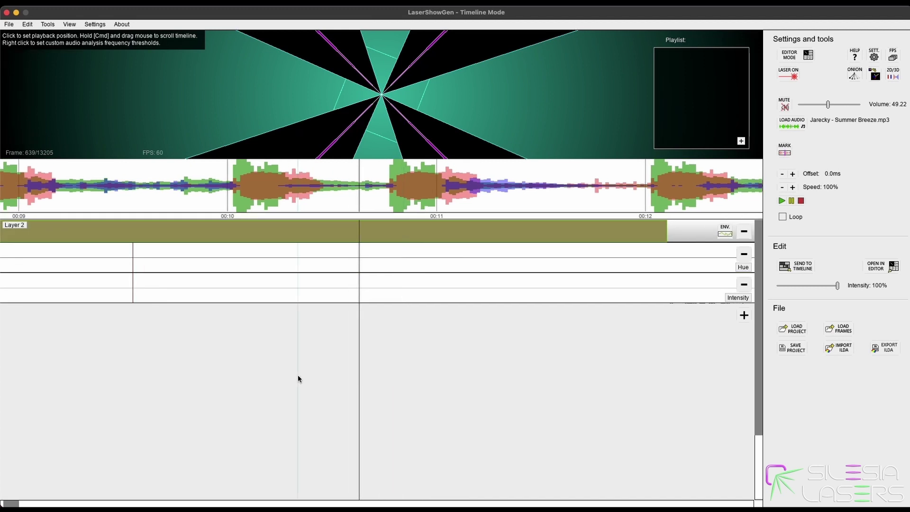
left_click_drag(298, 378, 454, 415)
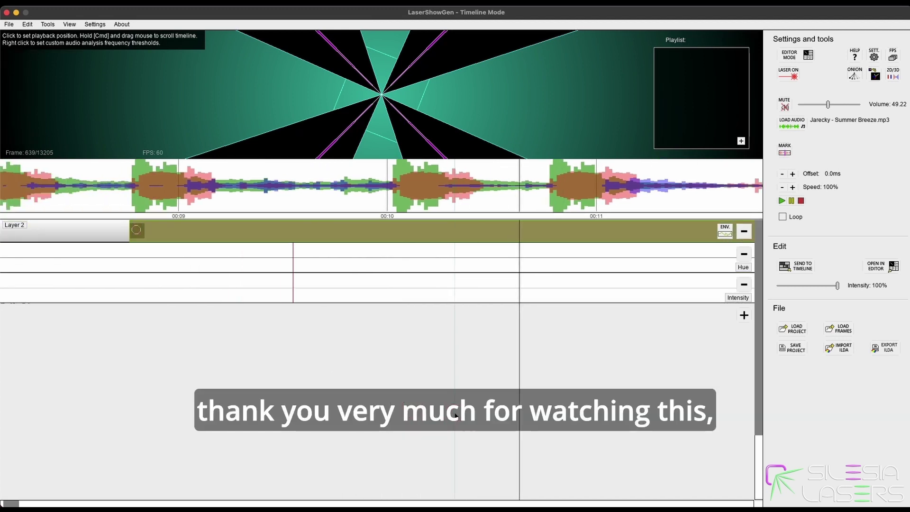